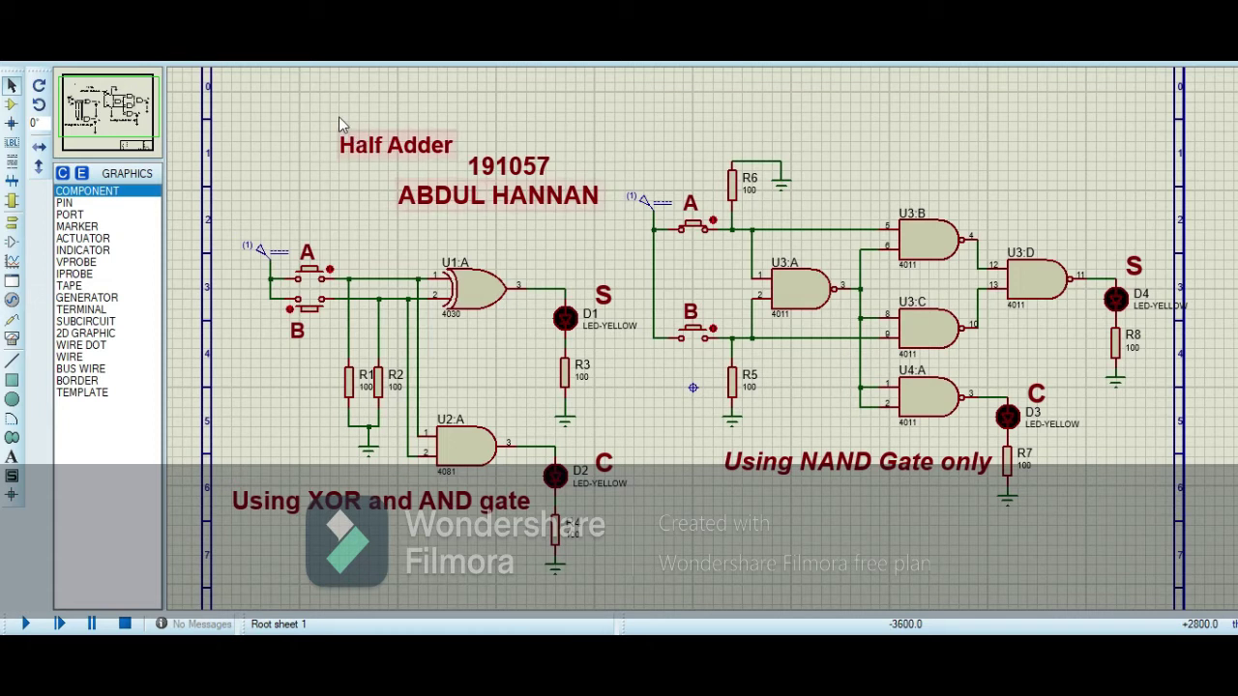
- Highlight the half adder circuit built with XOR and AND gates, and examine its individual gates and output LEDs
drag(232, 231, 627, 577)
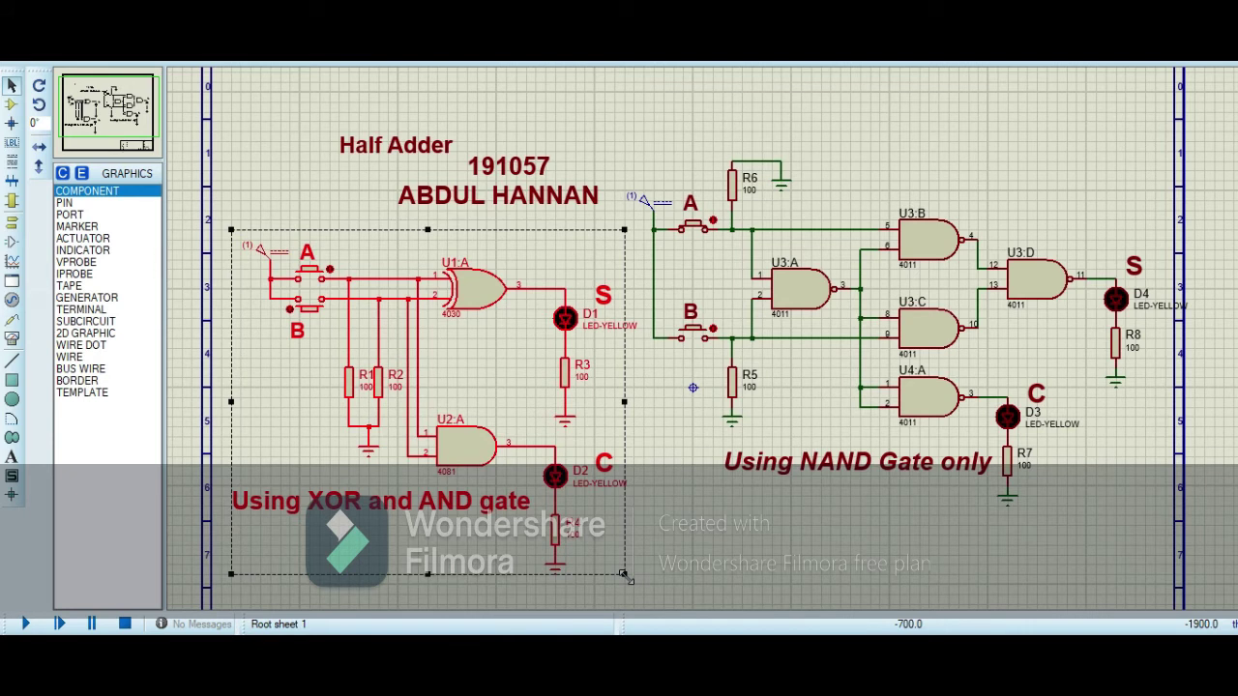
click(654, 462)
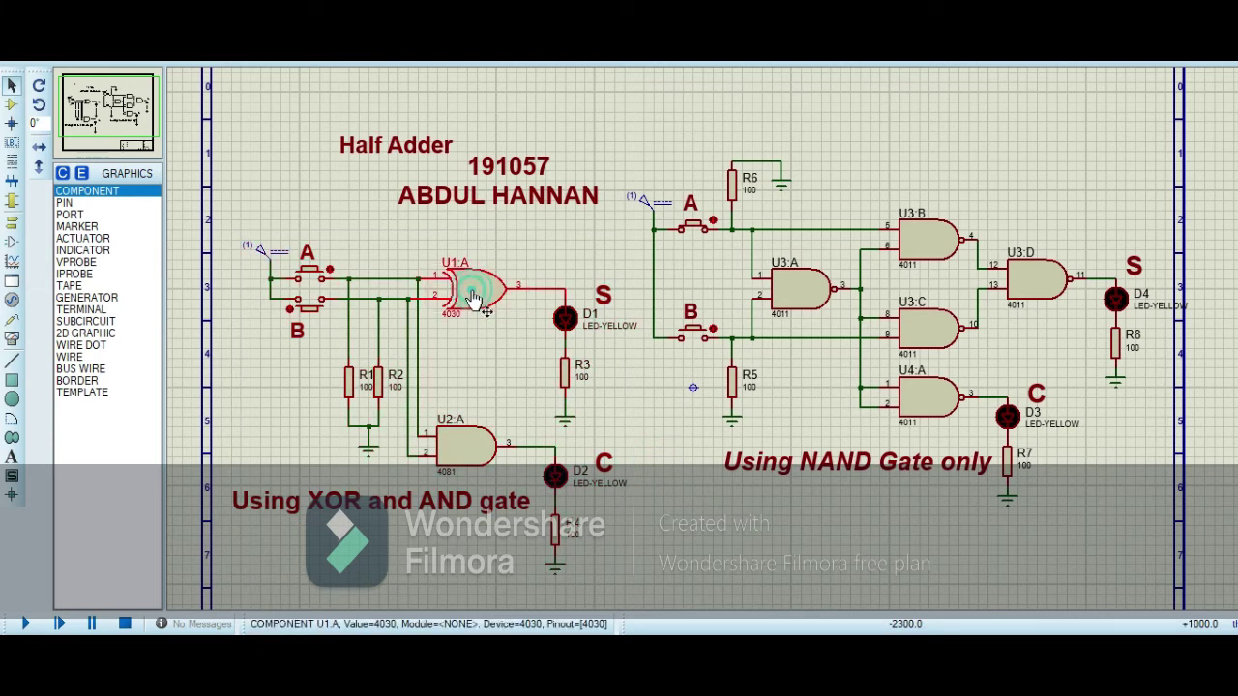
click(475, 451)
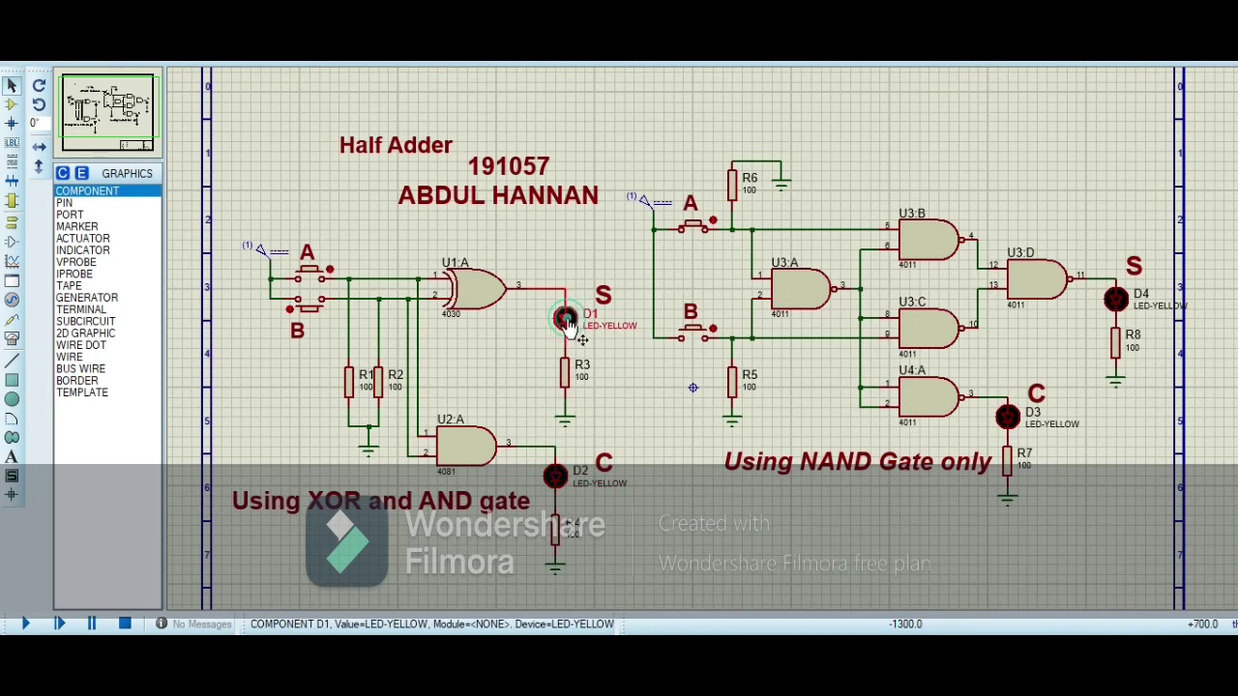
click(648, 375)
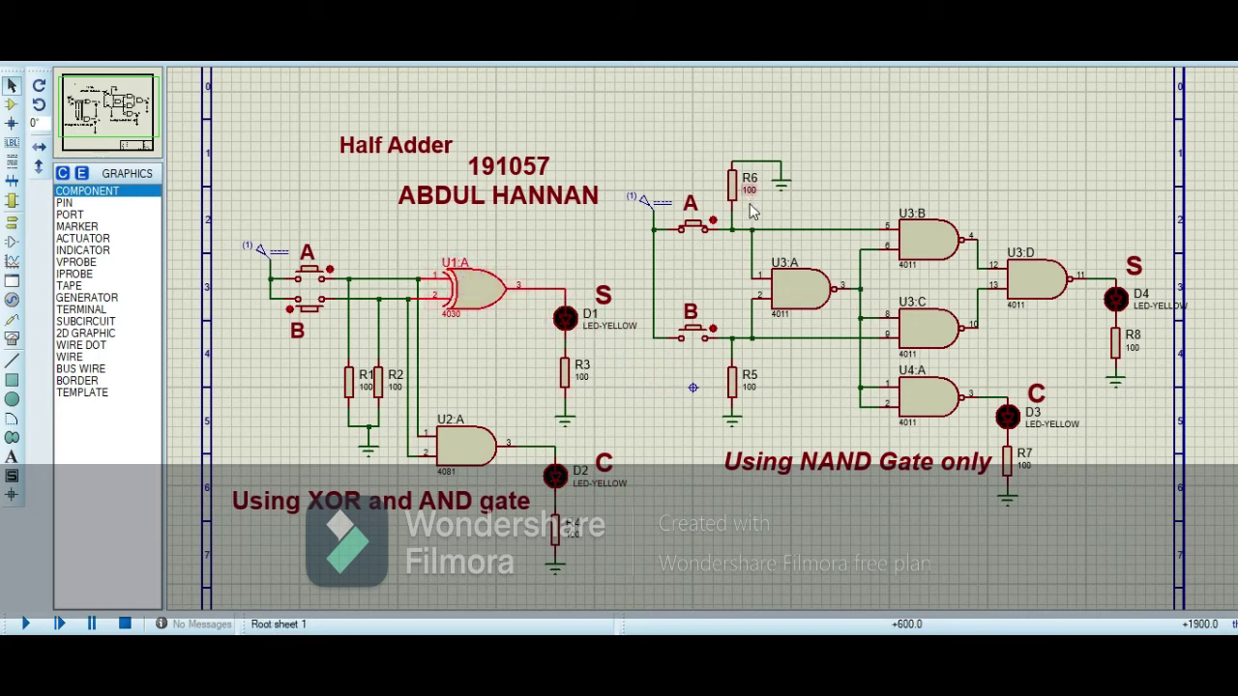
- Highlight the four NAND gates producing the sum in the NAND-only half adder, and the NAND gate U4:A producing the carry
drag(752, 212, 1081, 351)
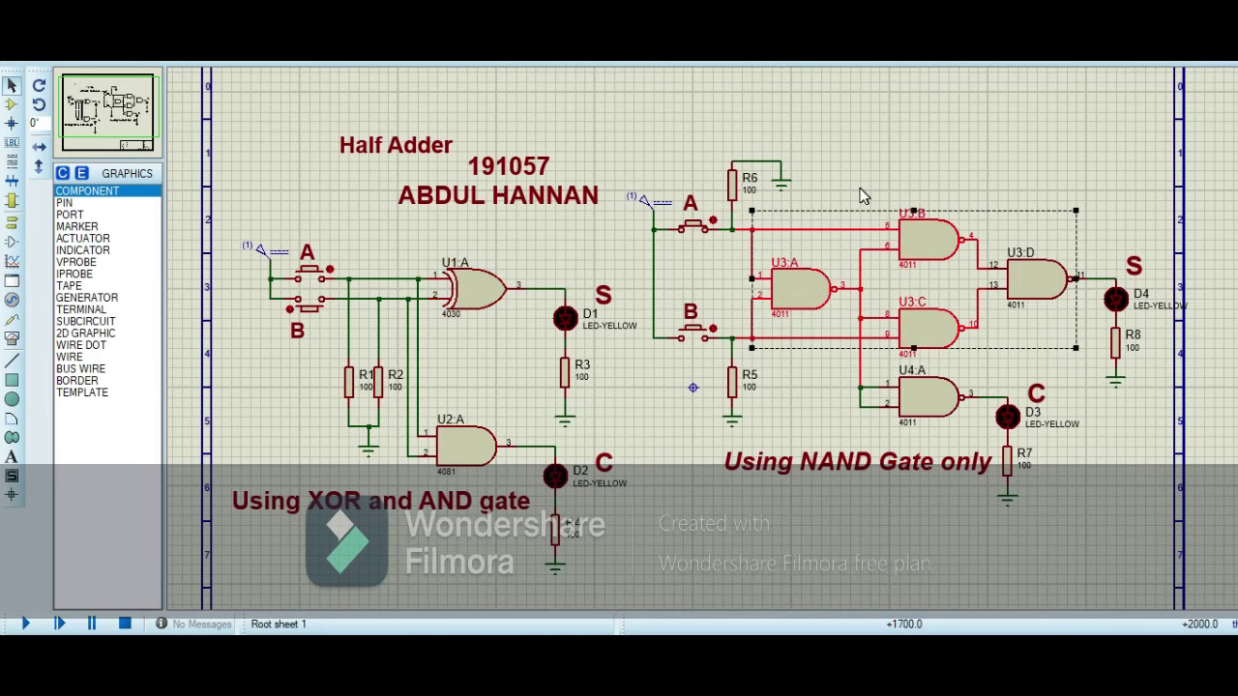
click(753, 205)
drag(752, 200, 1106, 358)
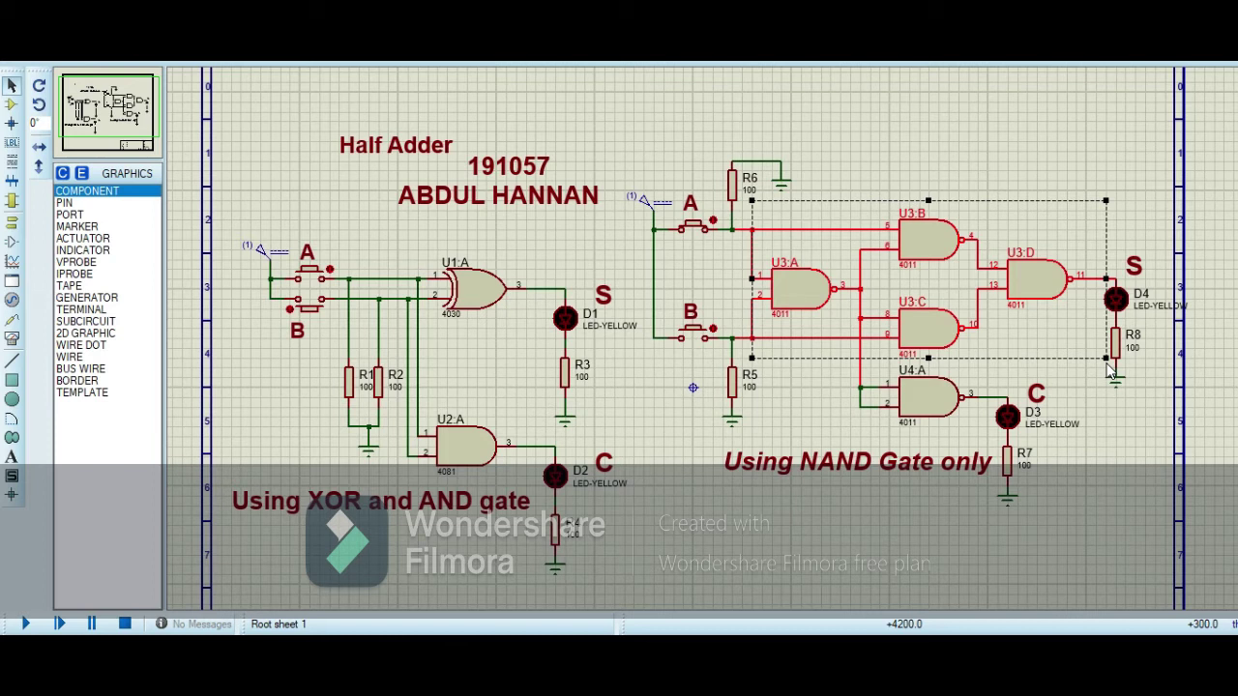
click(805, 387)
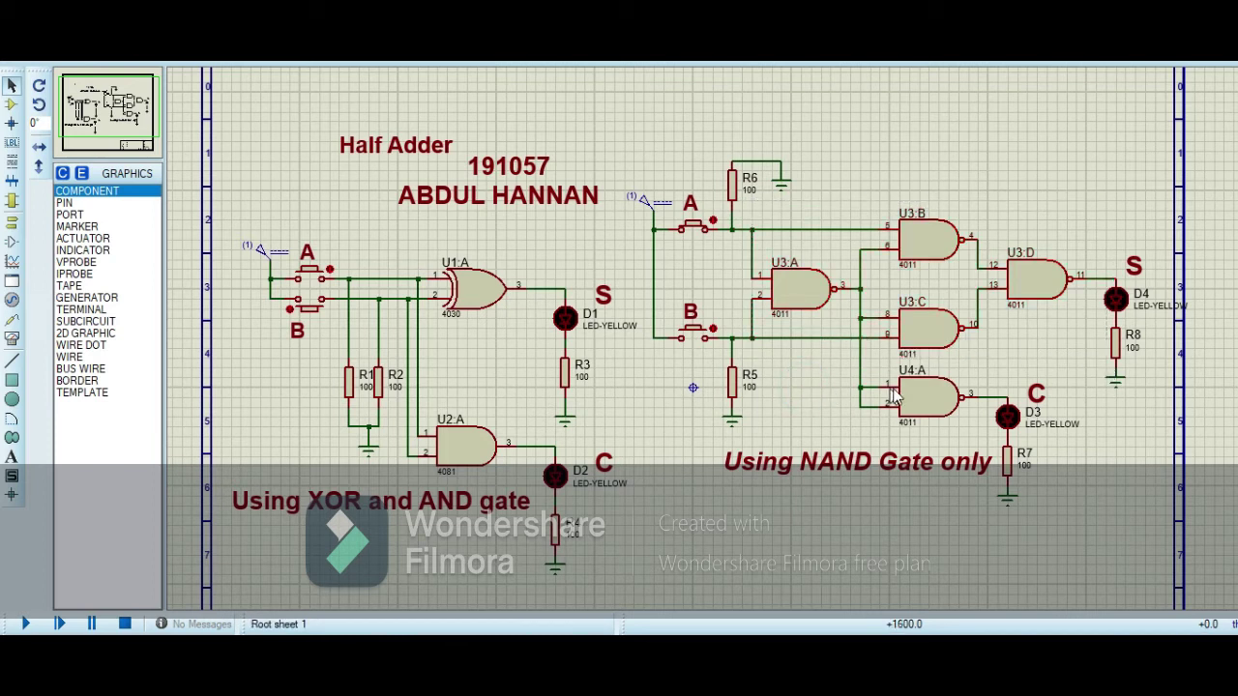
click(897, 395)
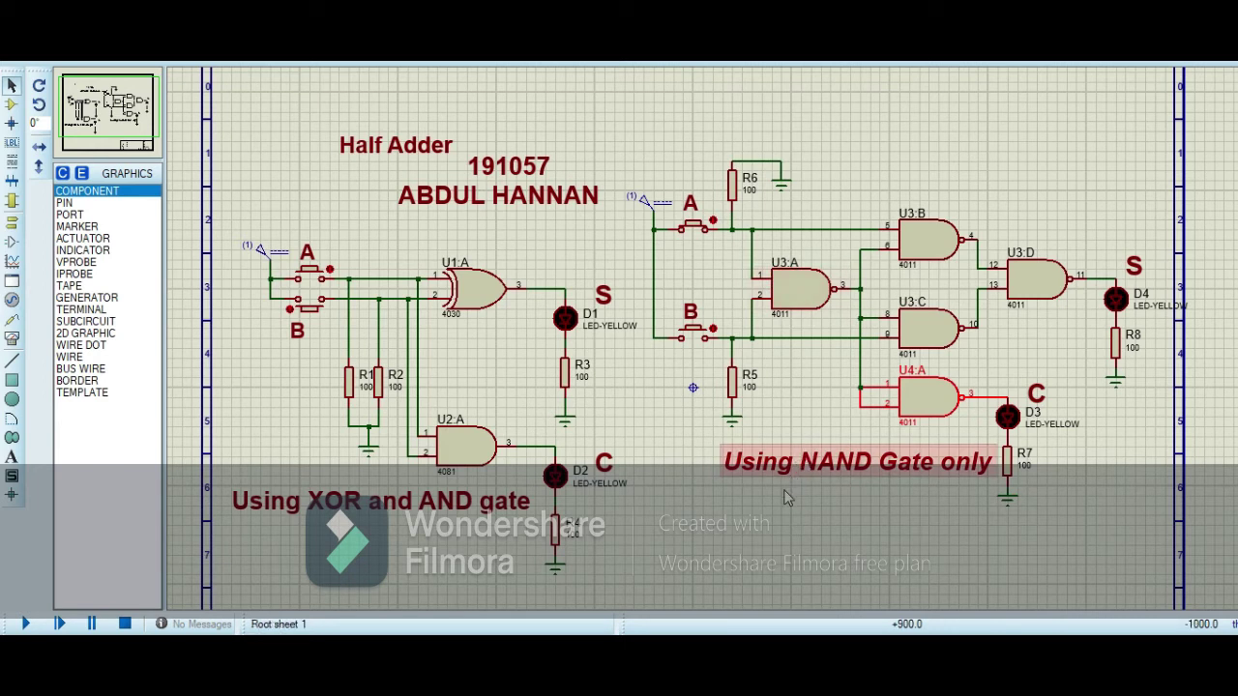
click(786, 498)
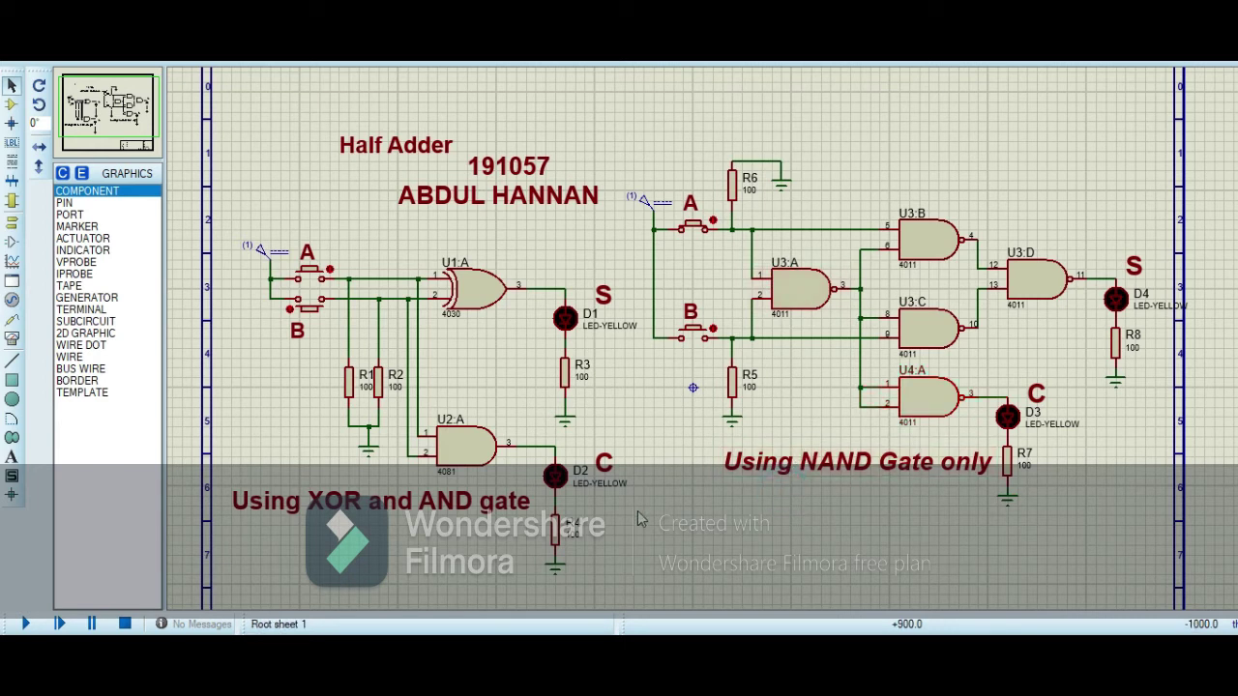
- Run the half adder simulation, reset input A of the NAND-only circuit, and test both circuits with A=1 and B=0
click(23, 622)
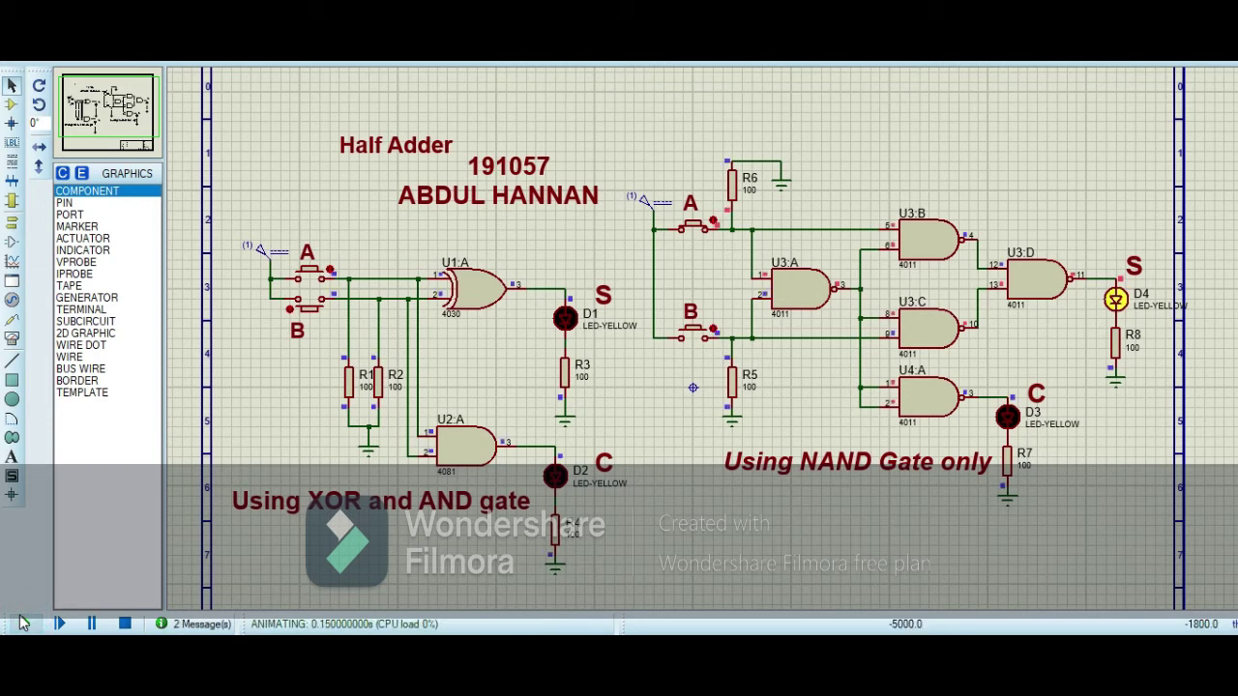
click(714, 224)
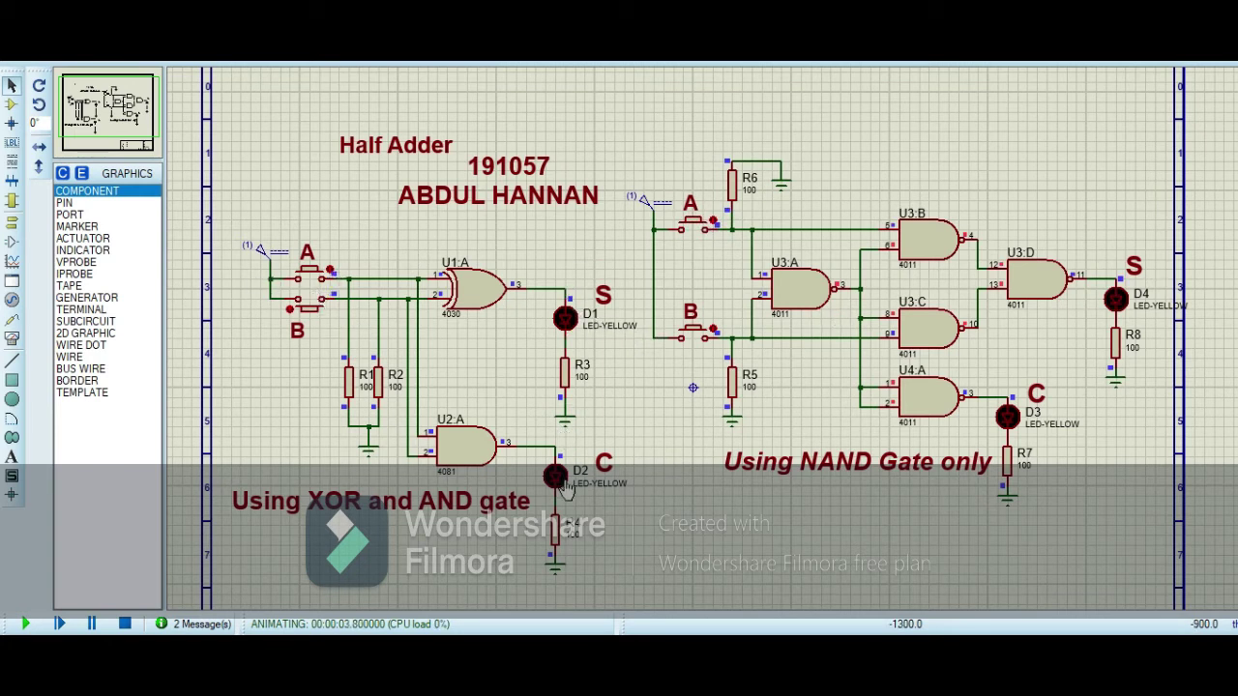
click(330, 274)
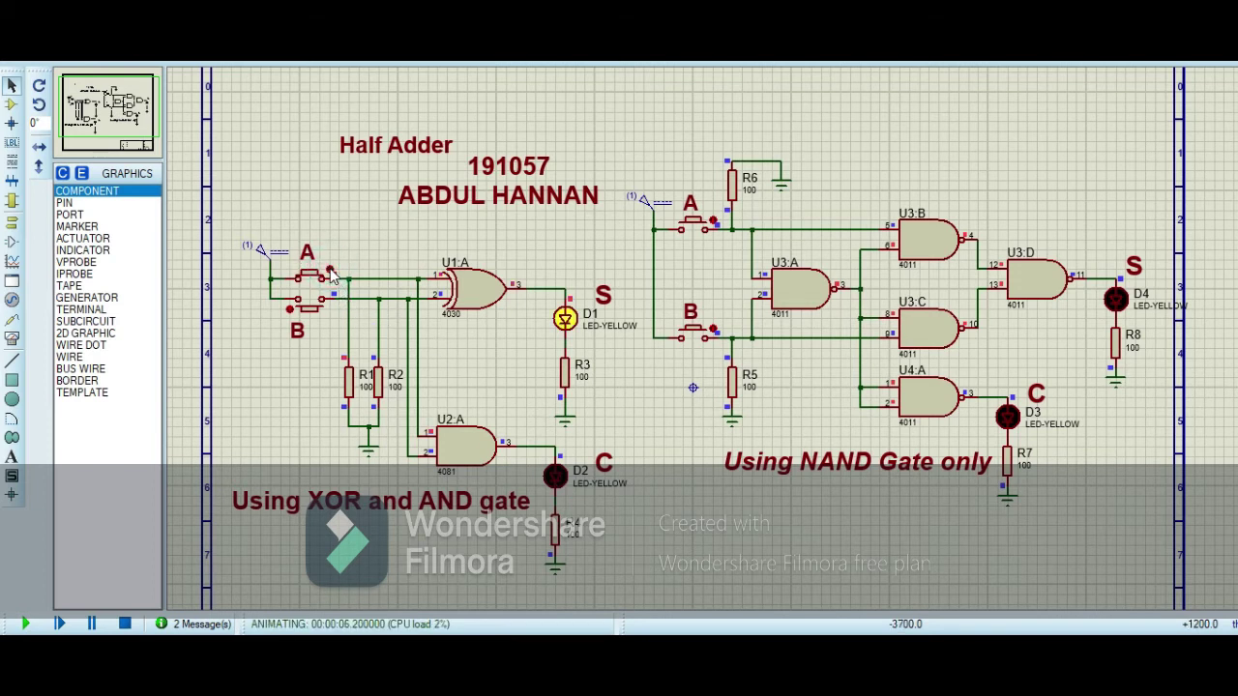
click(711, 223)
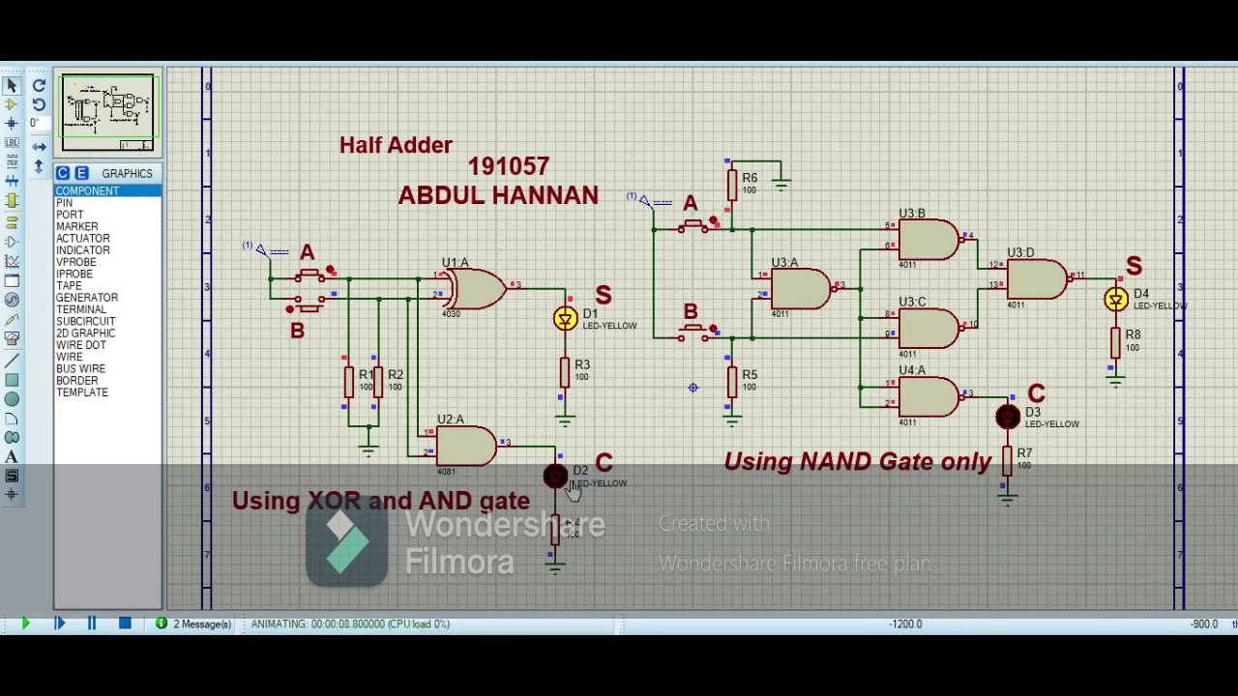
- Test both half adder circuits with inputs A=0, B=1, followed by A=1, B=1
click(328, 276)
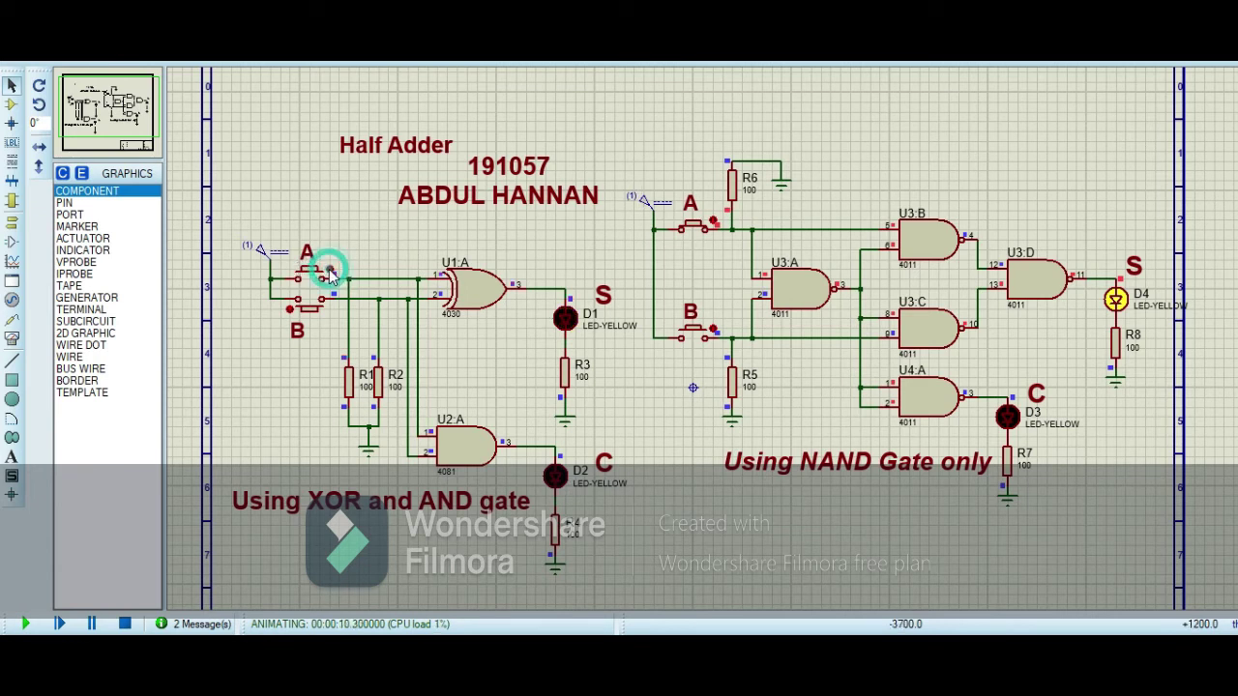
click(290, 313)
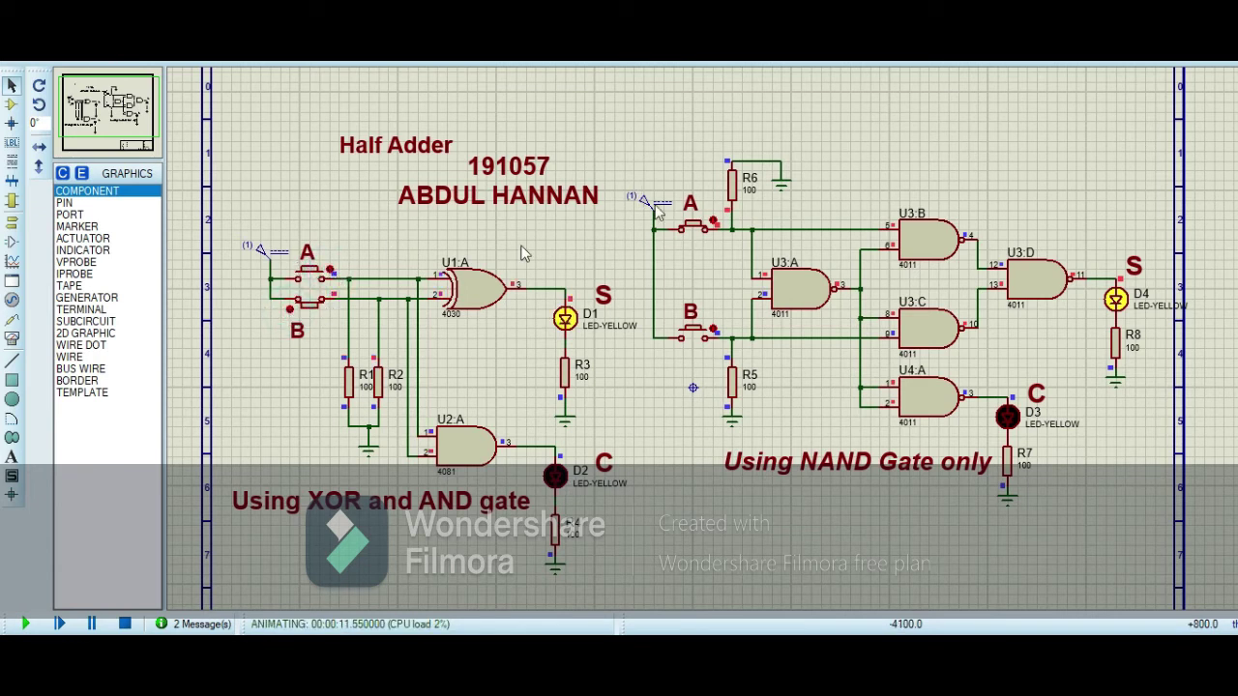
click(712, 225)
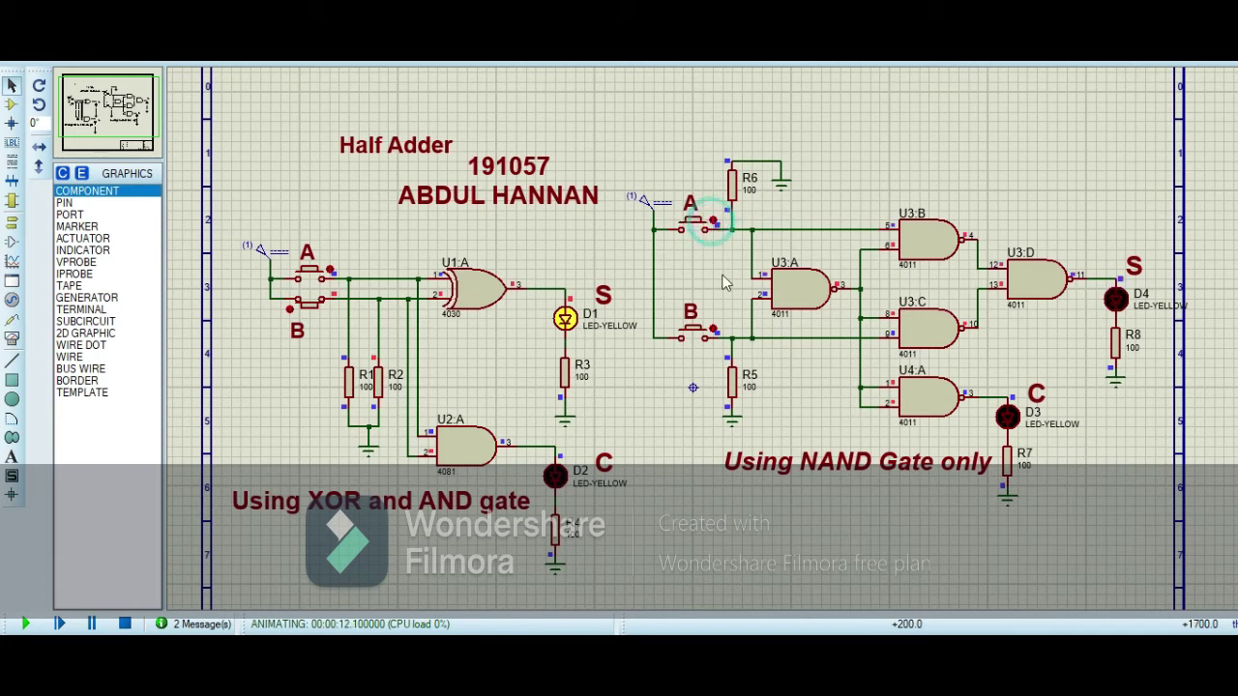
click(714, 333)
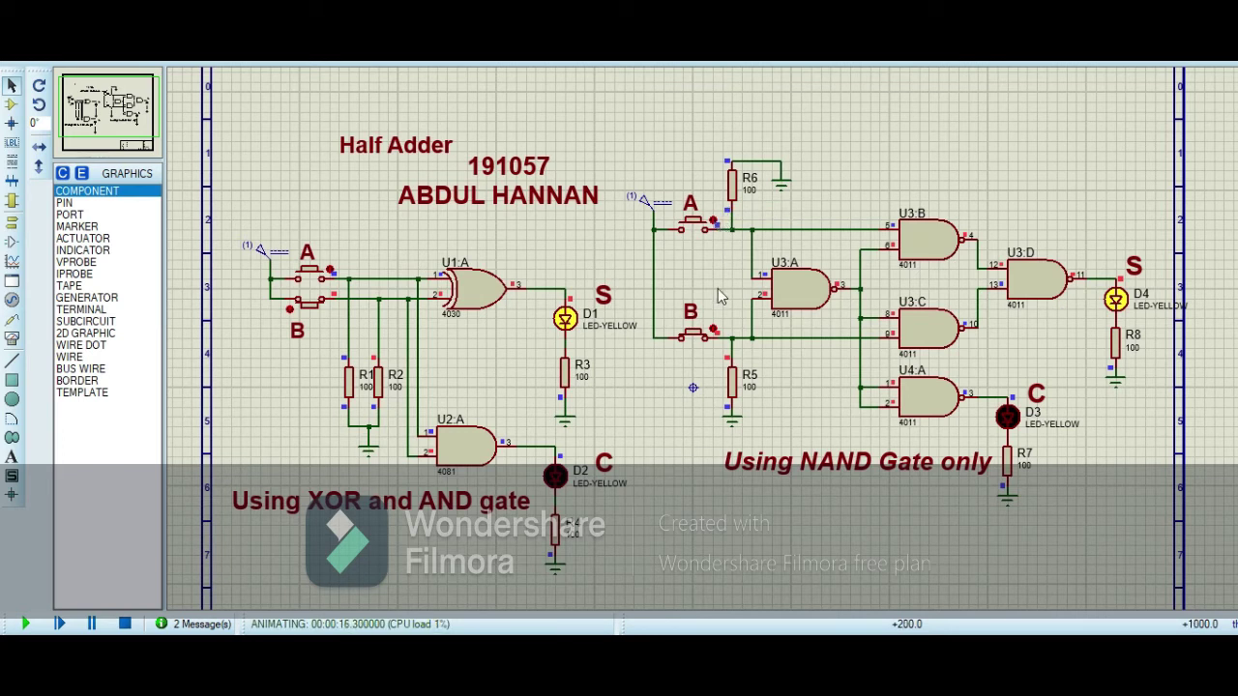
click(713, 225)
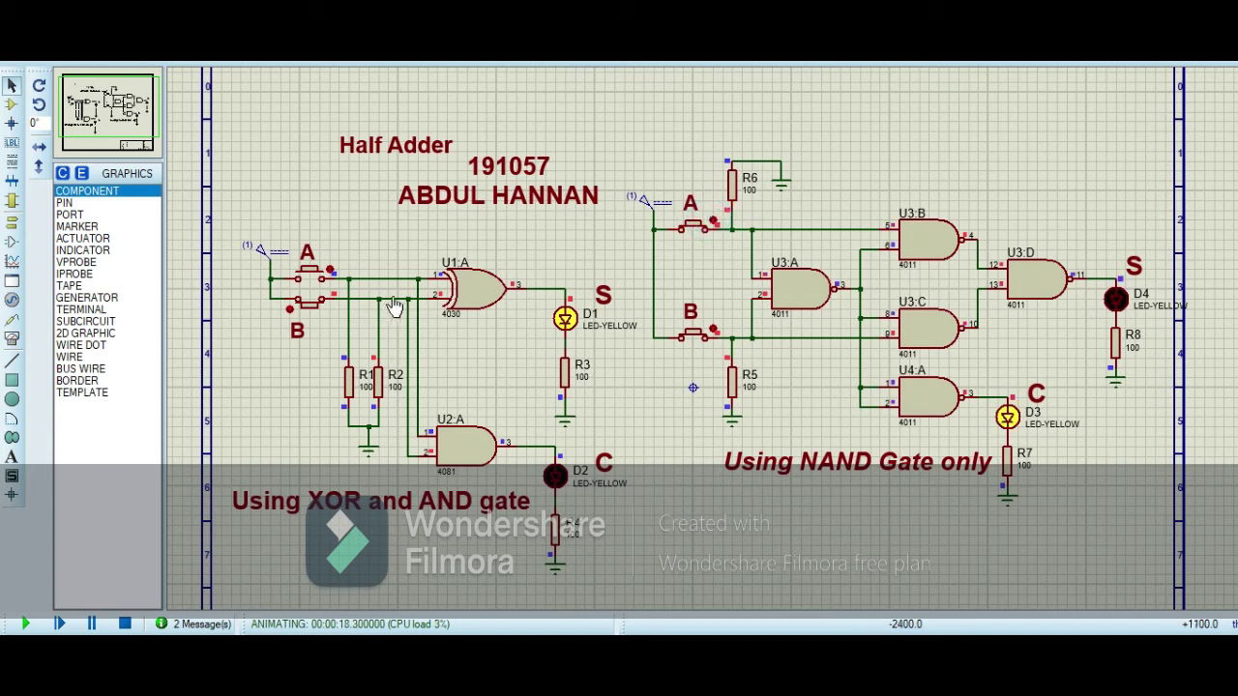
click(331, 272)
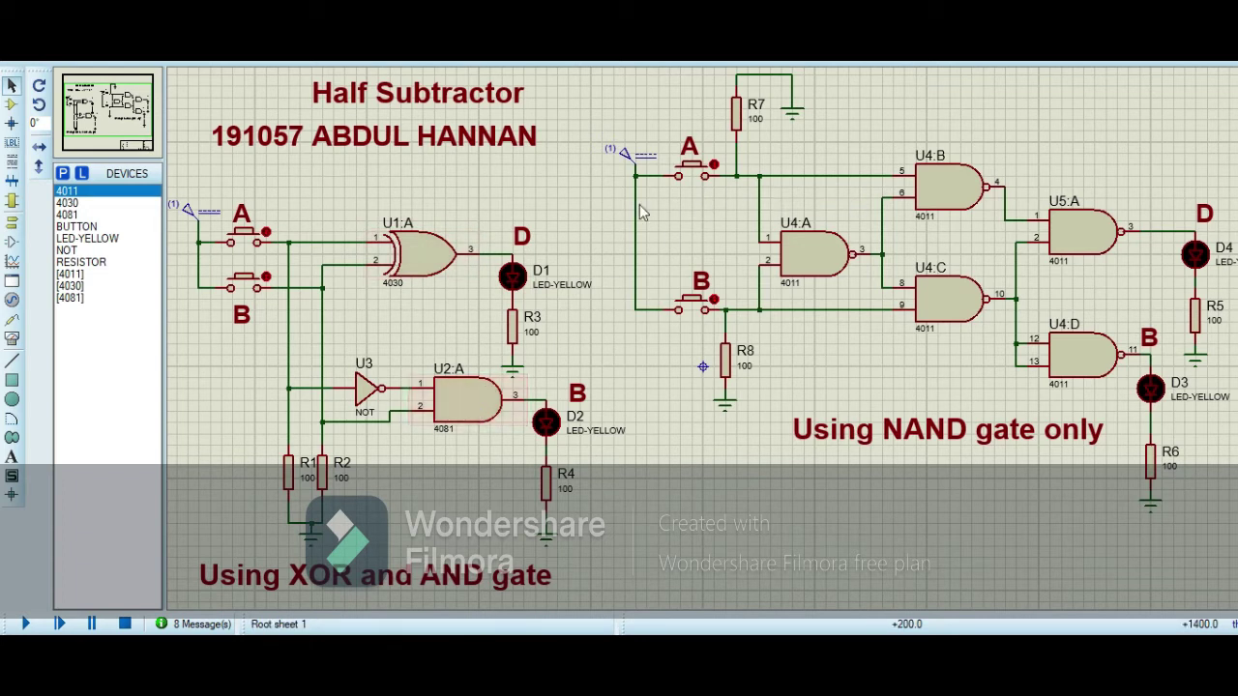
- Highlight the XOR gate U1:A and the AND gate U2:A in the half subtractor circuit
click(443, 247)
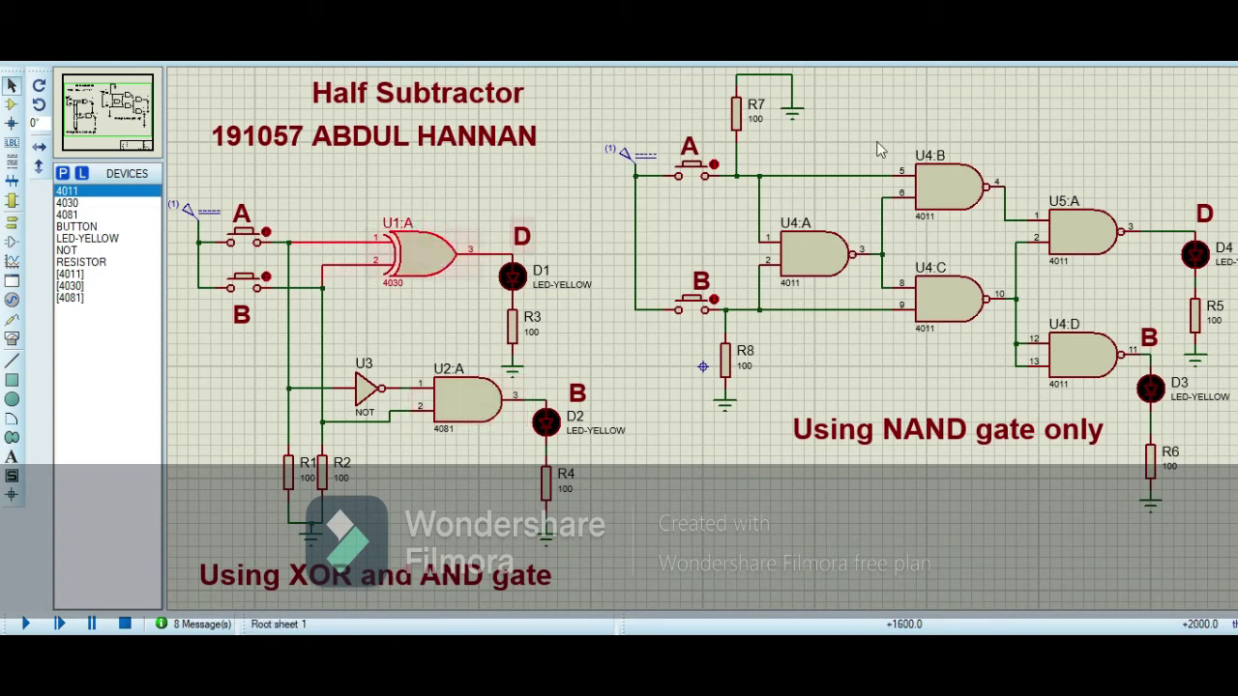
click(472, 396)
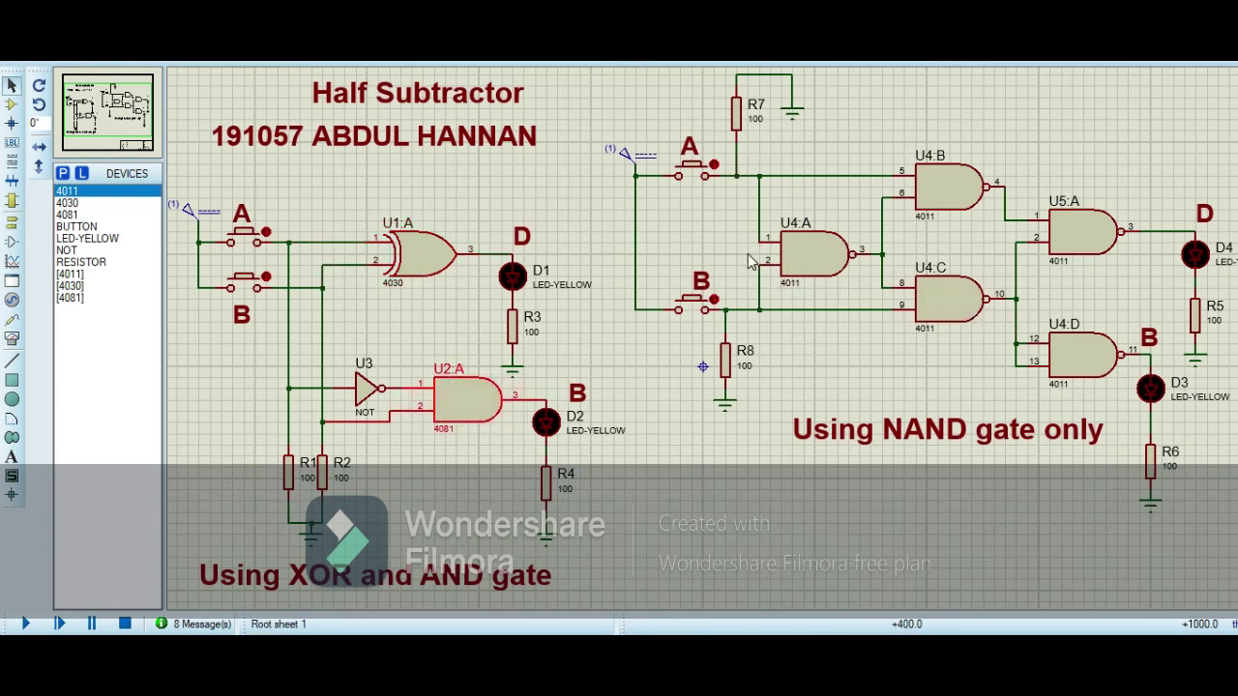
- Run the half subtractor simulation and test both circuits with inputs A=1 and B=0
click(25, 624)
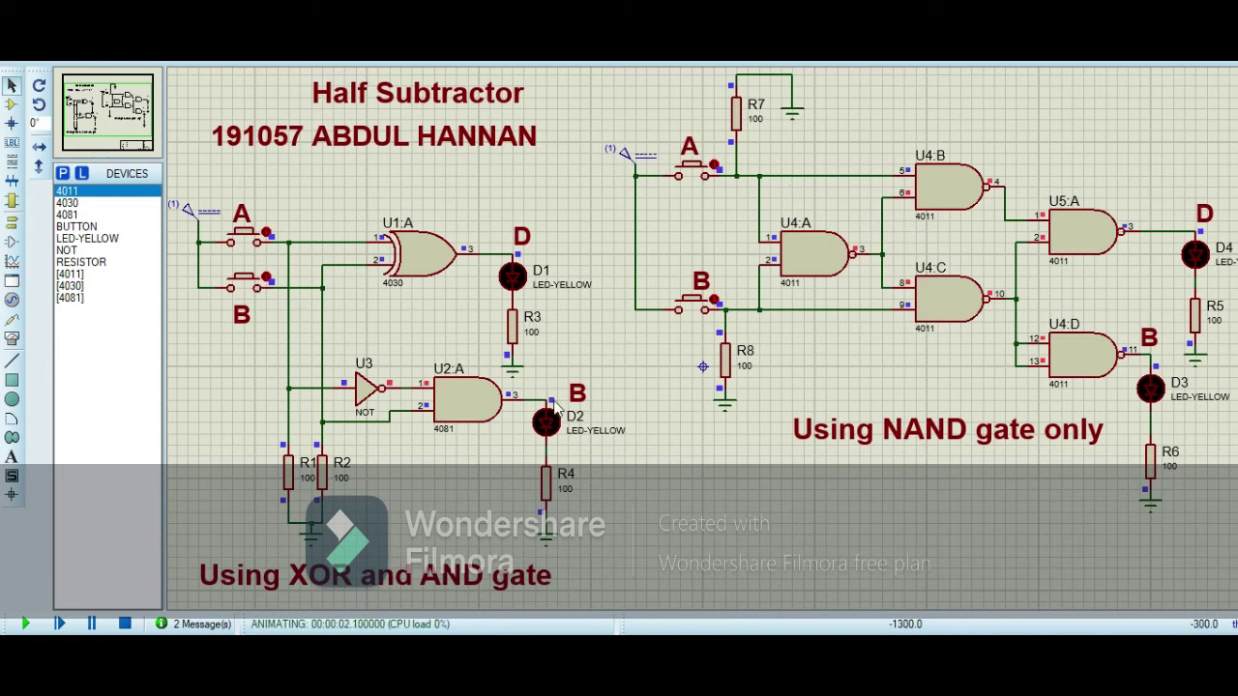
click(267, 237)
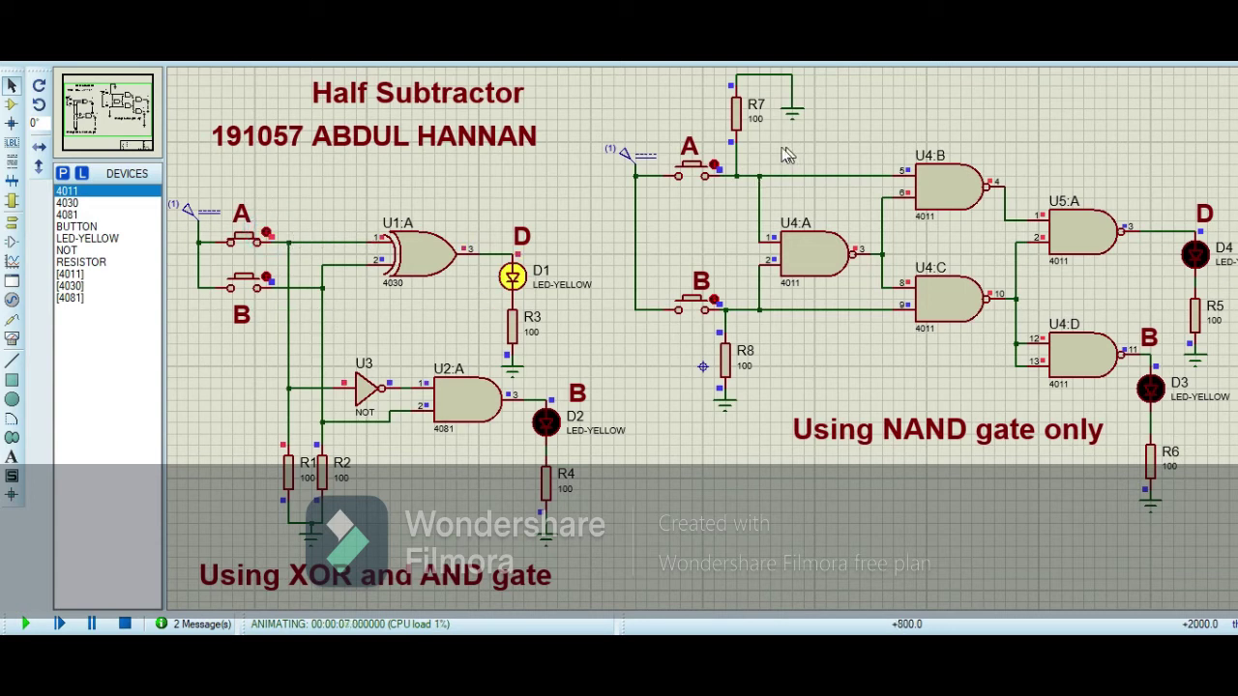
click(713, 170)
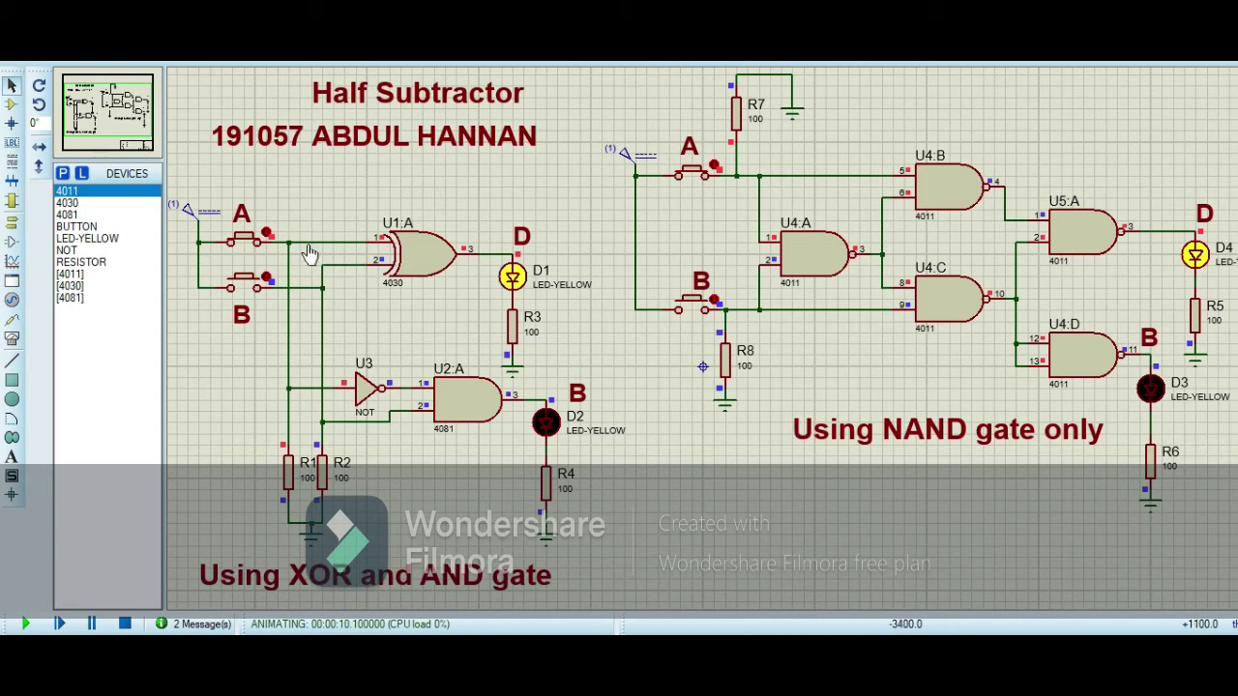
- Test both half subtractor circuits with inputs A=0, B=1, followed by A=1, B=1
click(269, 235)
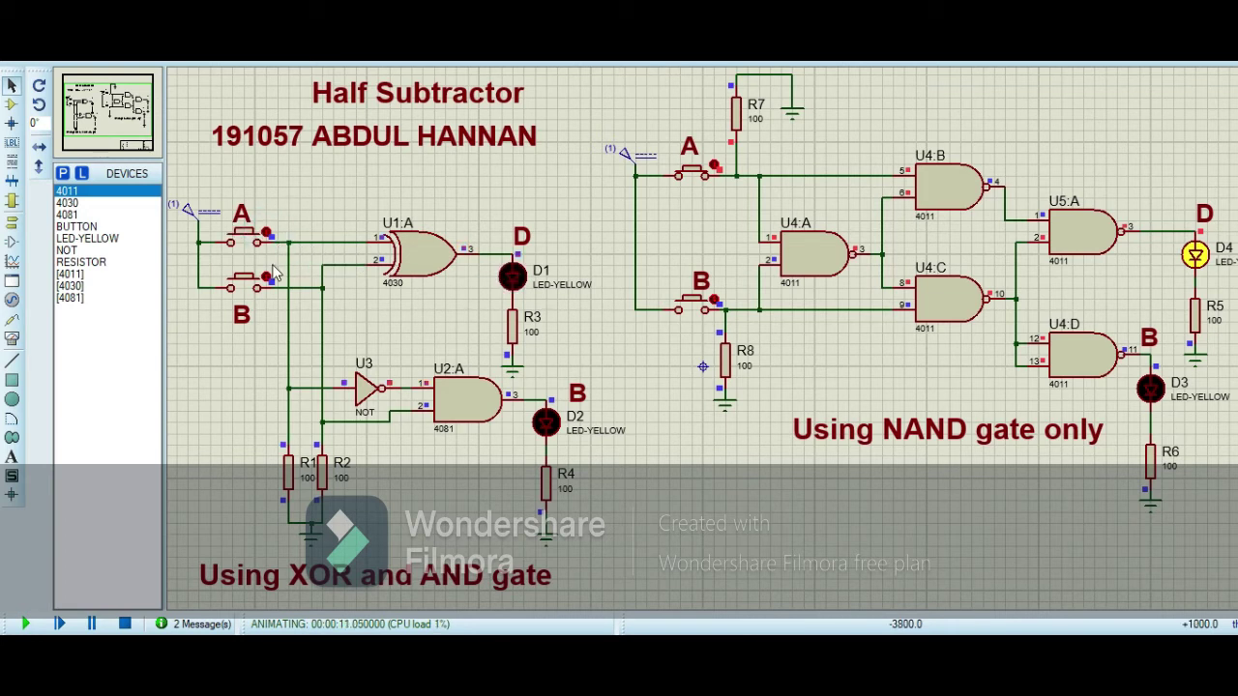
click(267, 279)
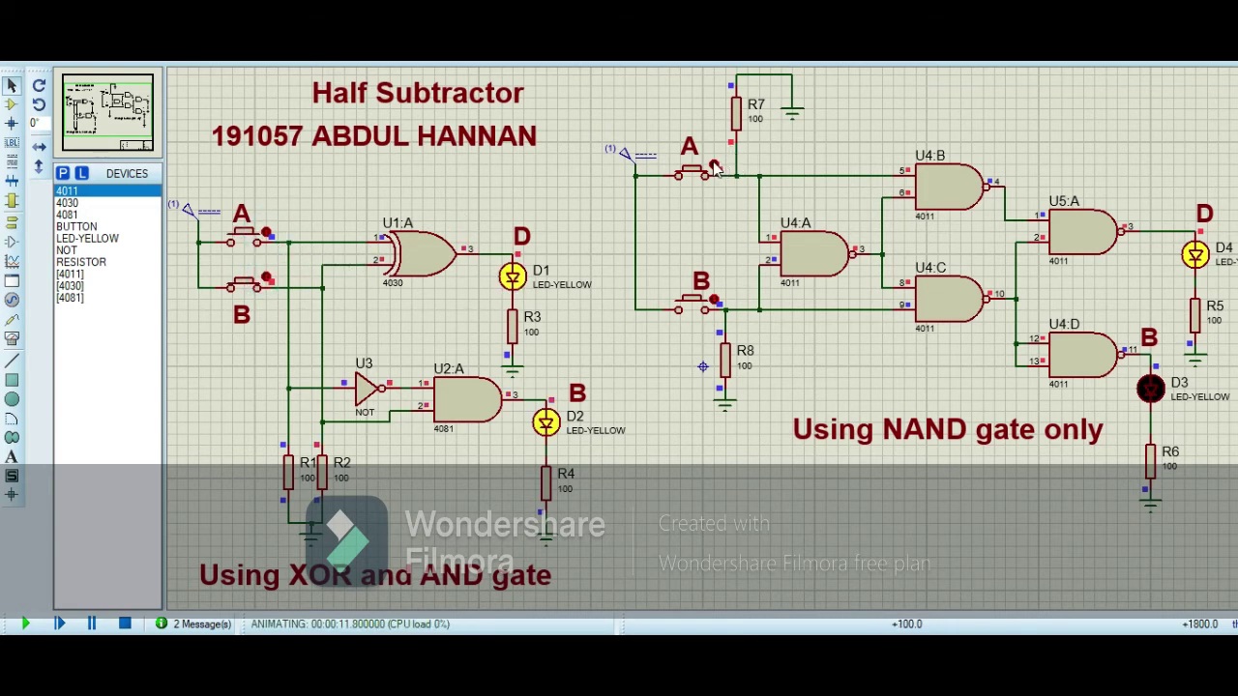
click(713, 170)
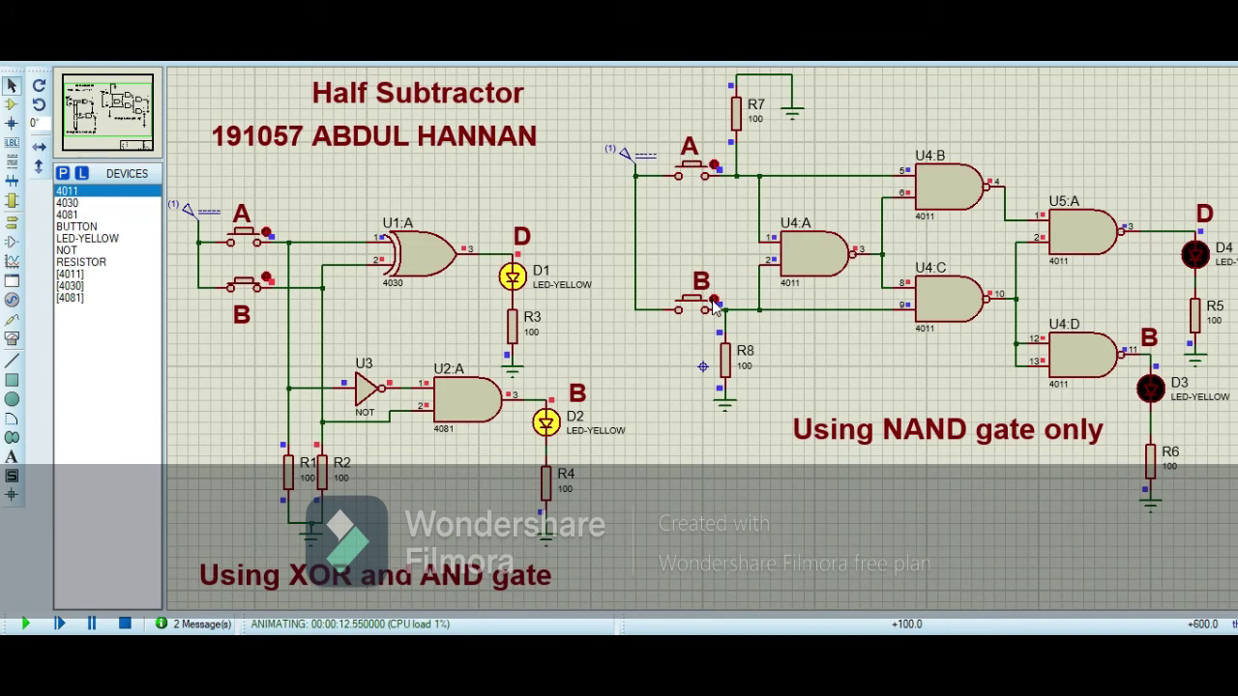
click(713, 303)
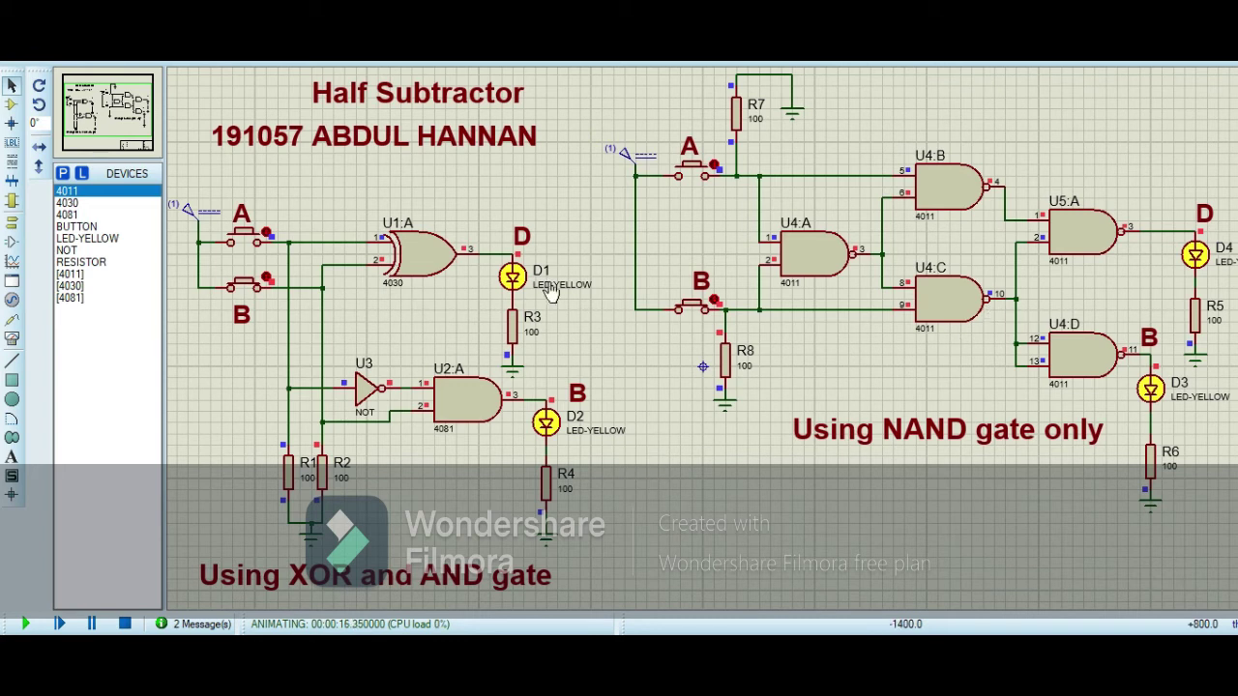
click(267, 237)
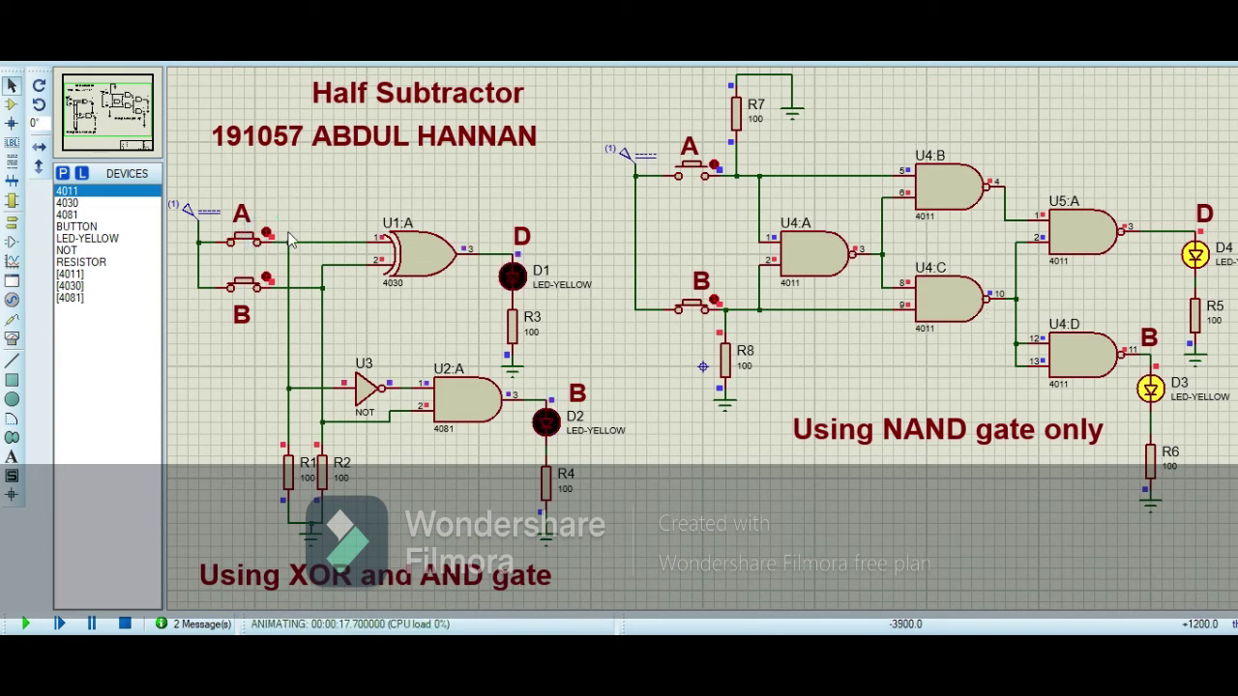
click(716, 170)
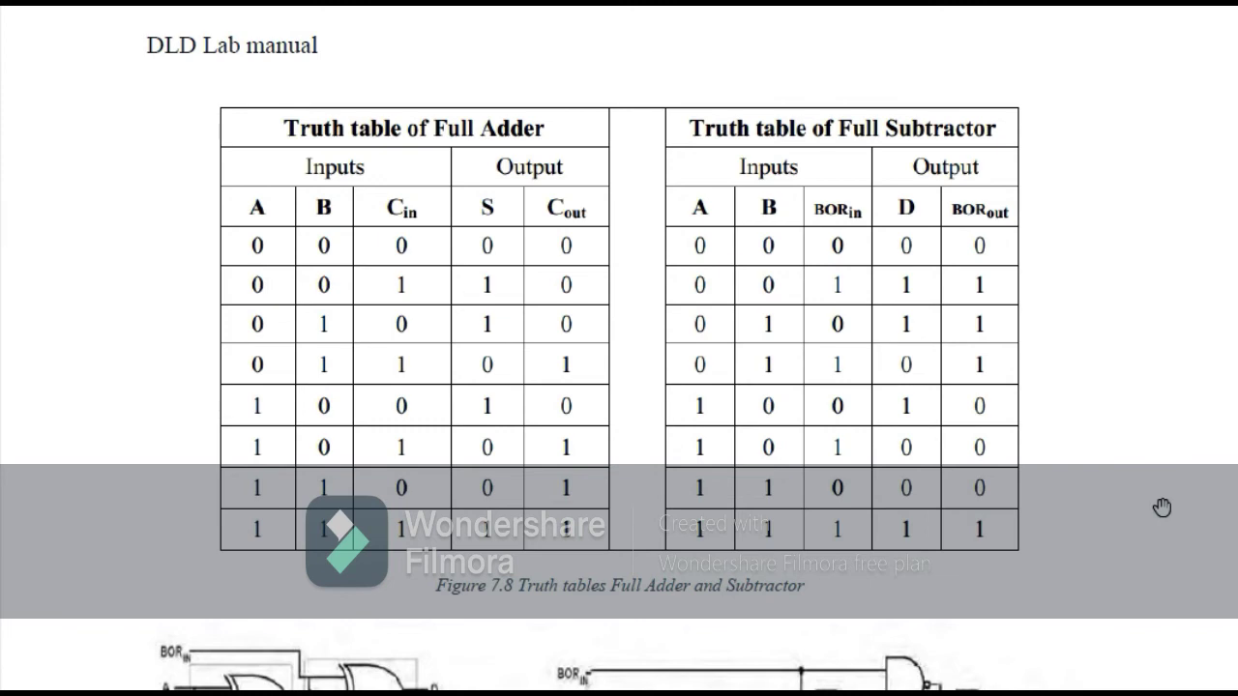
- Examine the full adder and full subtractor truth tables and logic circuits, including the NAND-only versions, in the DLD Lab manual
scroll(1162, 508, down, 2)
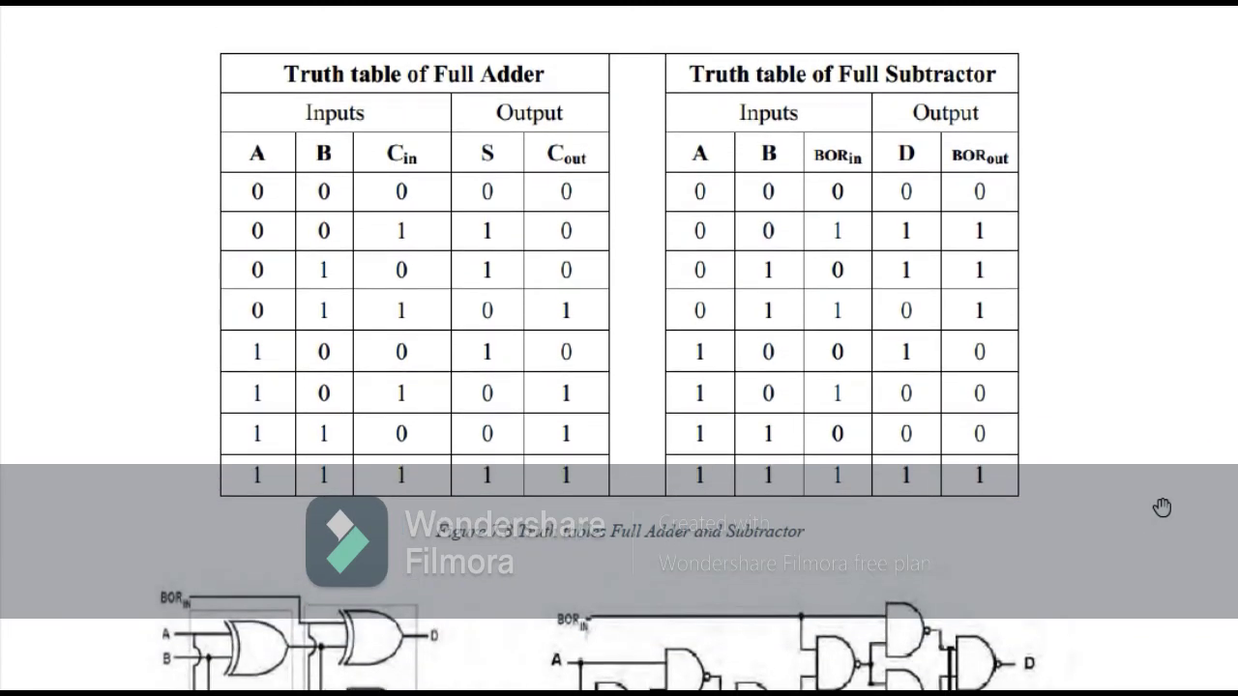
scroll(1161, 508, down, 2)
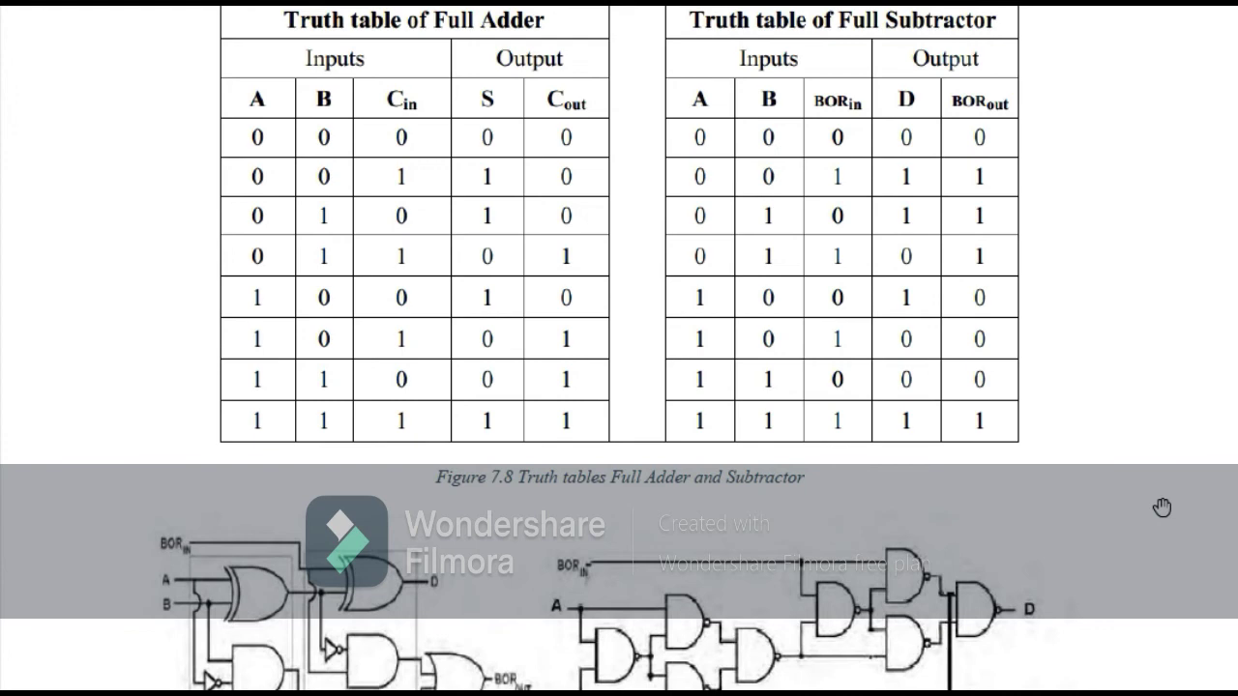
scroll(1161, 508, down, 5)
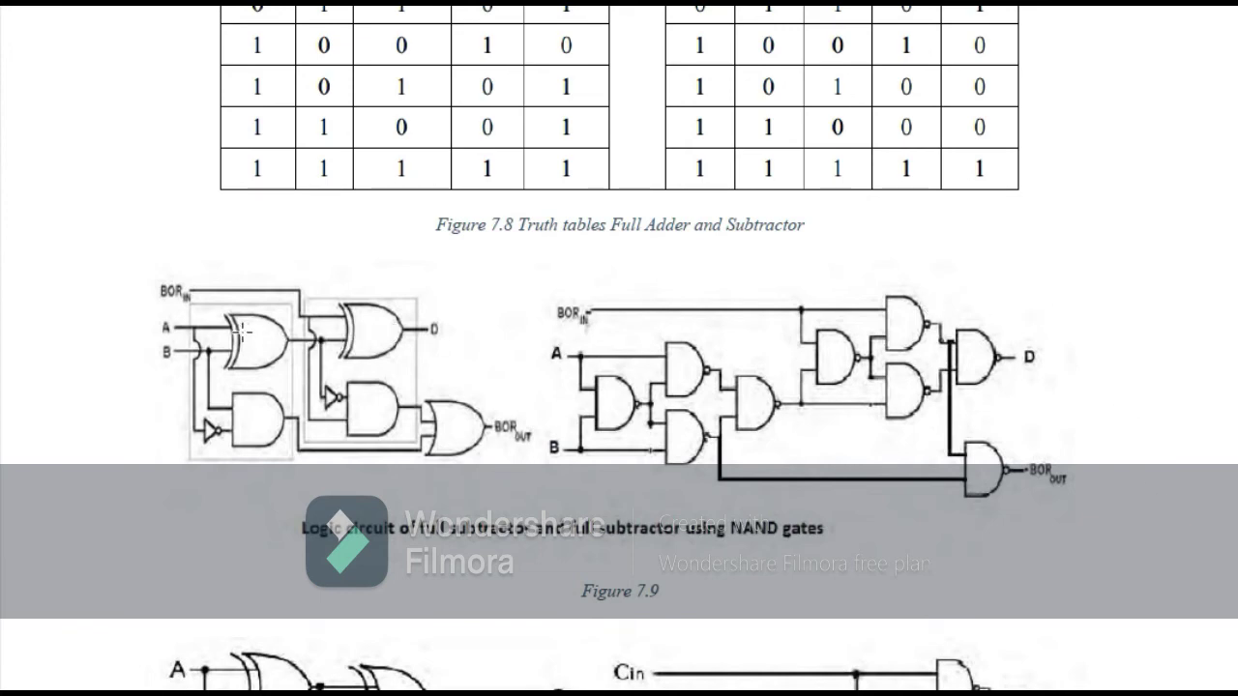
scroll(242, 331, down, 5)
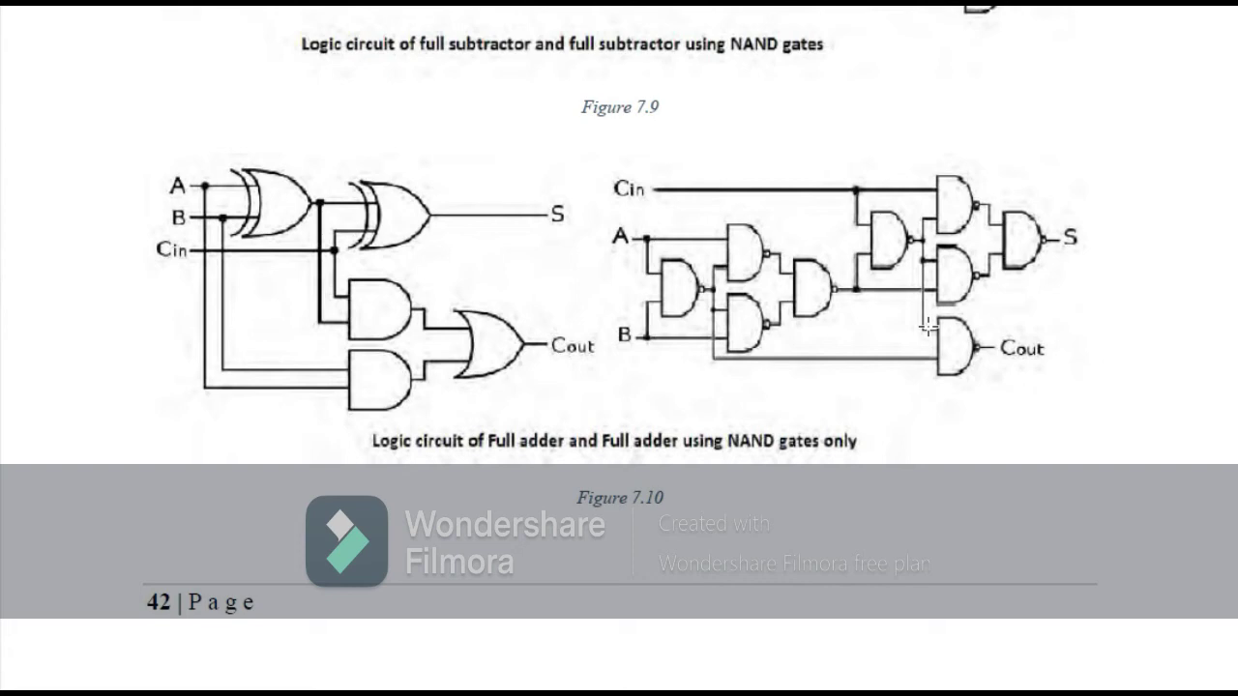
scroll(928, 327, up, 10)
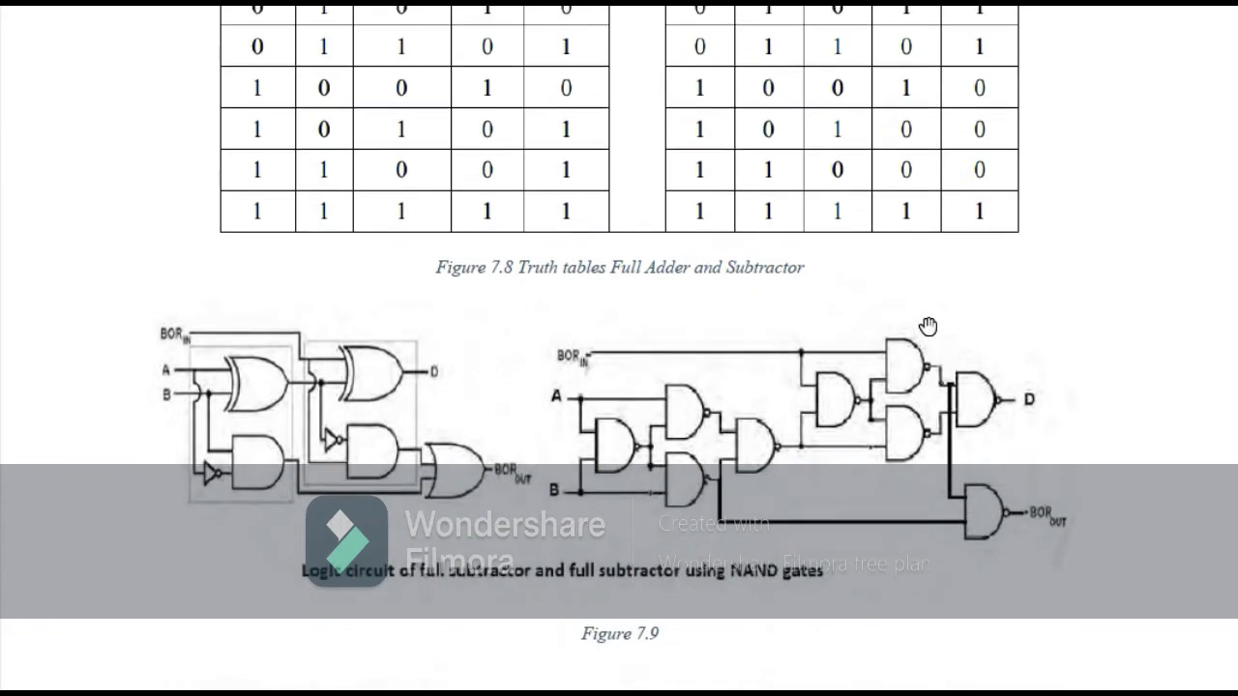
- Compare the full subtractor truth table with its logic circuits in the manual's Figures 7.8 and 7.9
scroll(927, 327, up, 2)
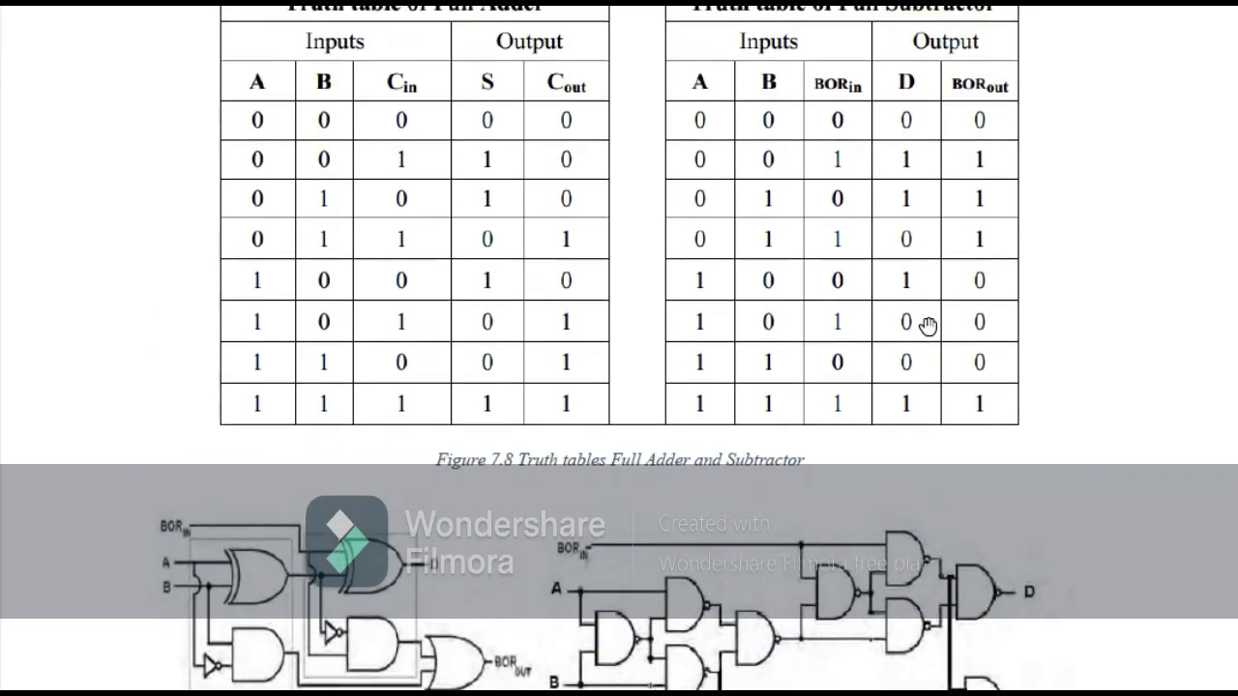
scroll(928, 327, up, 2)
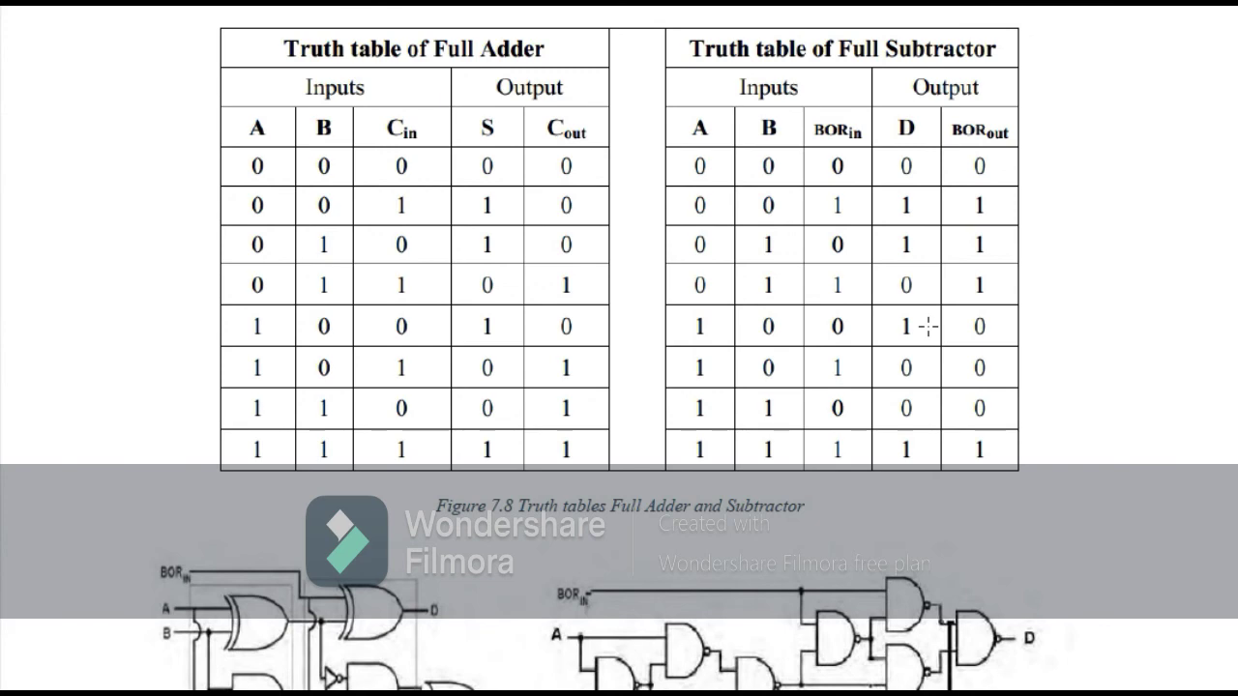
scroll(927, 326, down, 5)
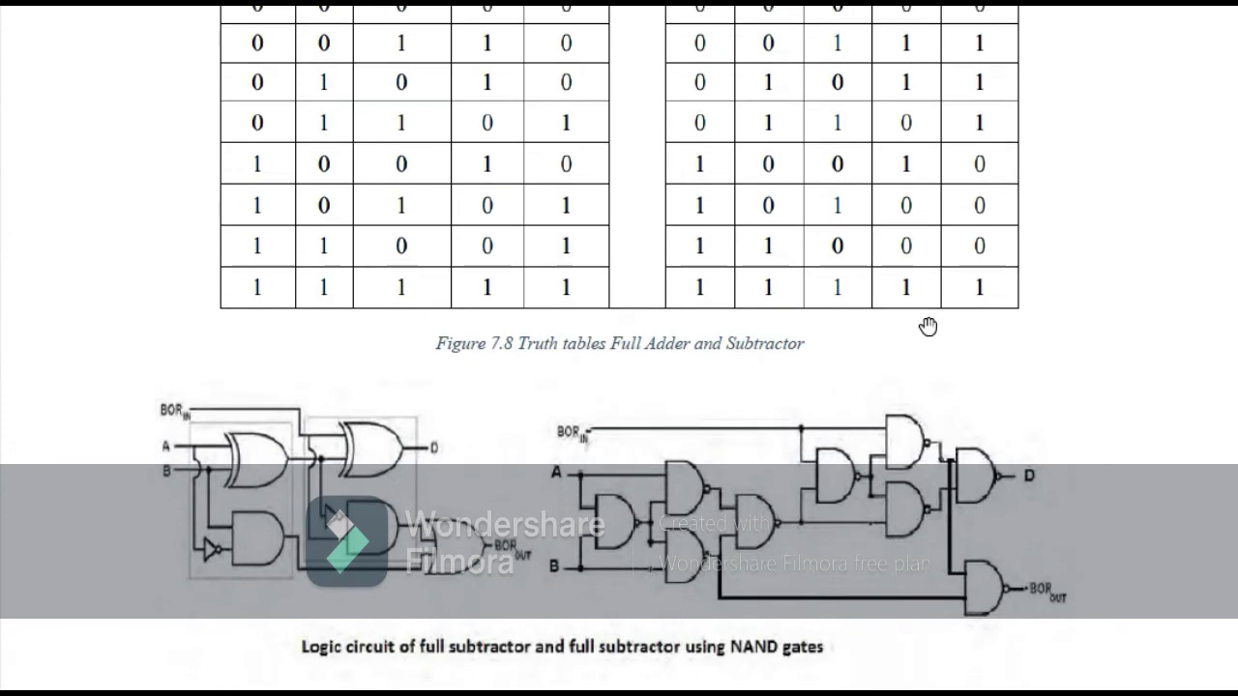
scroll(926, 326, up, 1)
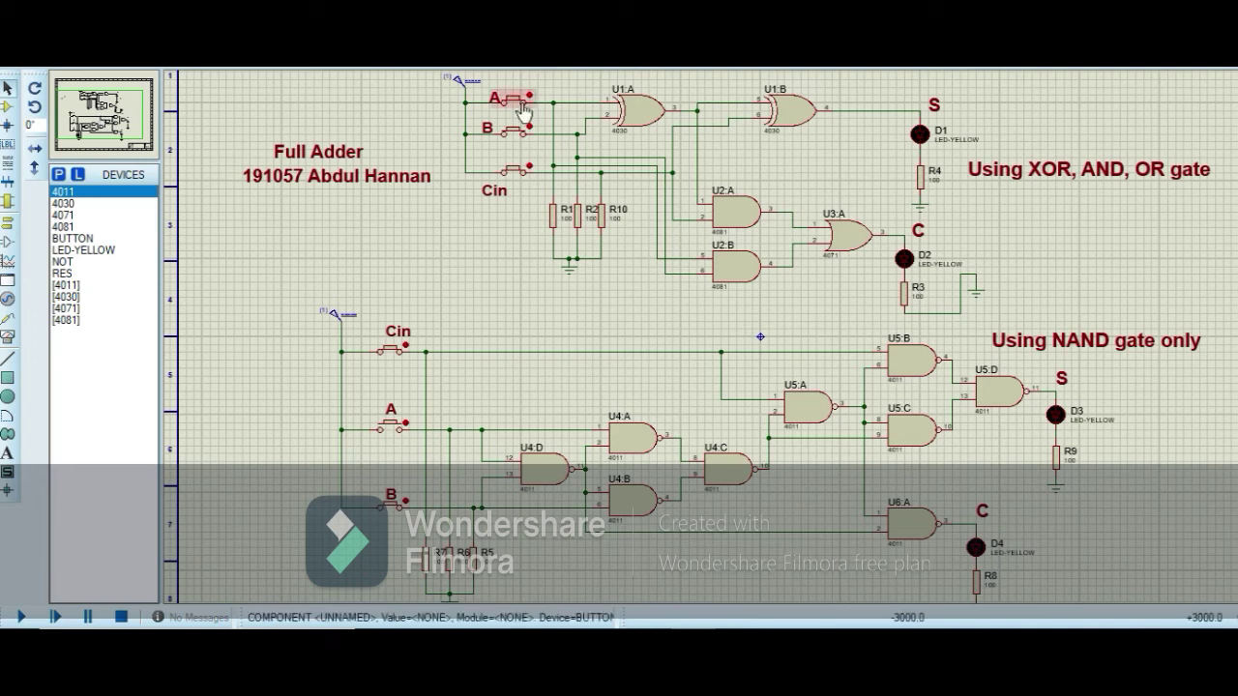
- Highlight the XOR gate U1:A and point out the input buttons A, B and Cin in the full adder circuits
click(639, 125)
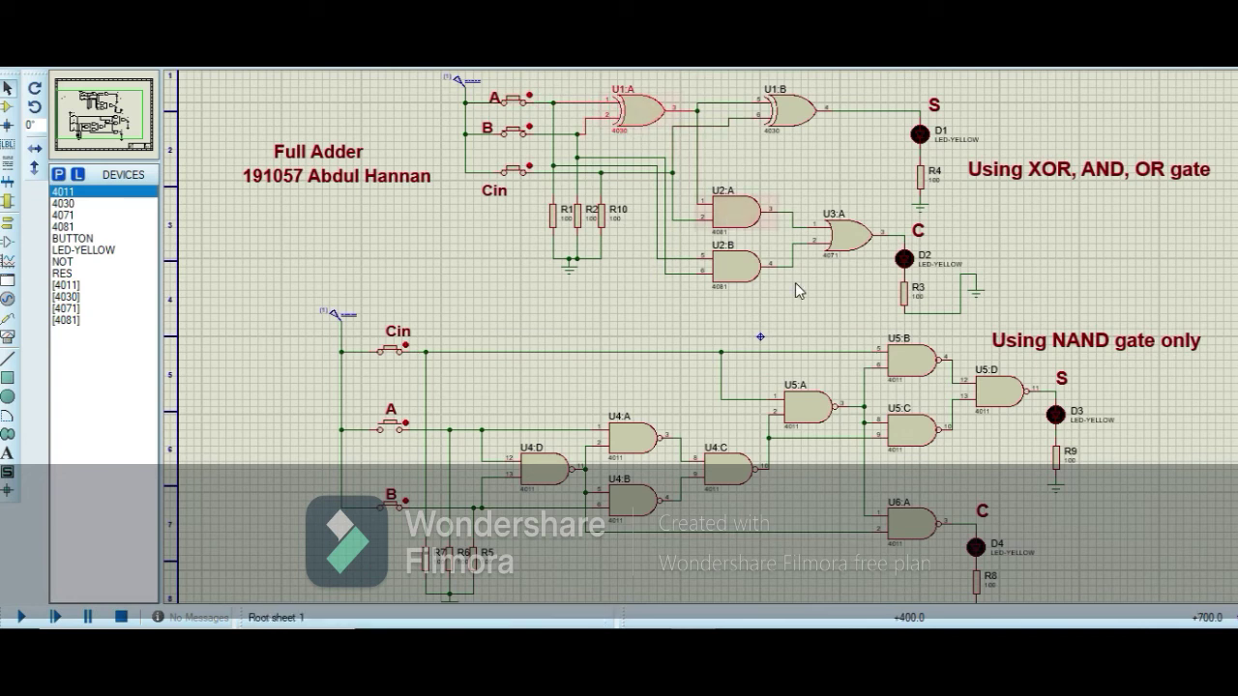
click(629, 307)
click(404, 349)
click(408, 504)
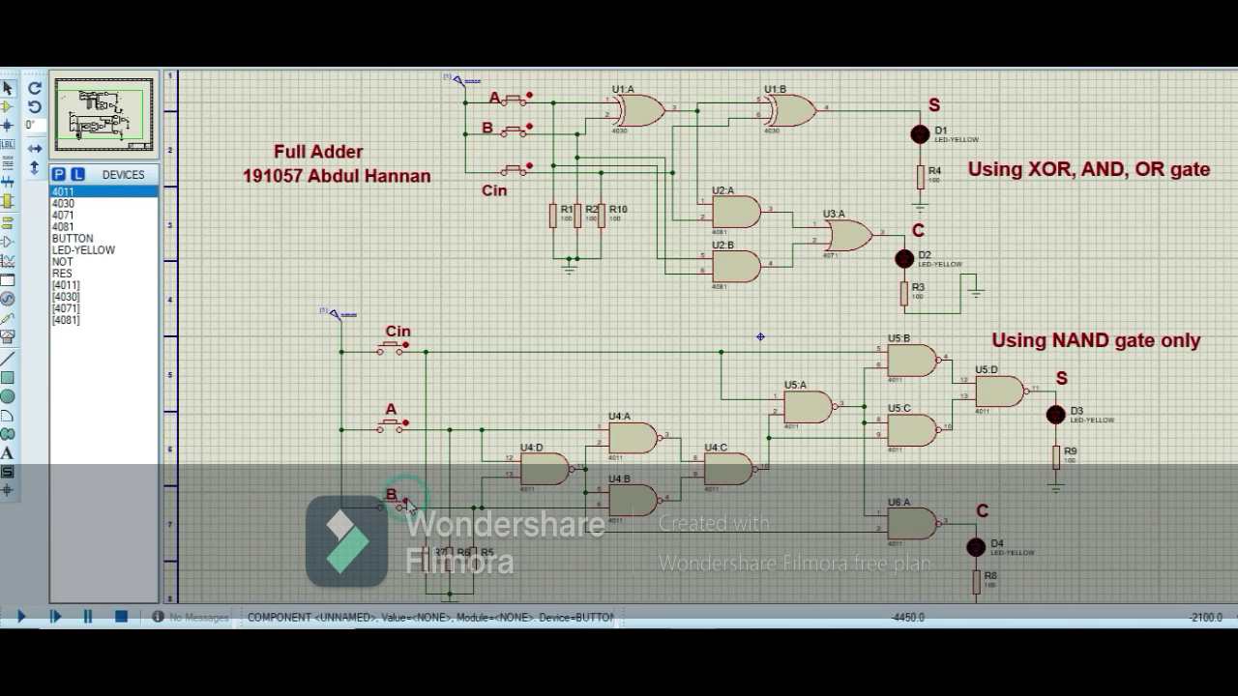
click(533, 101)
click(530, 127)
click(529, 168)
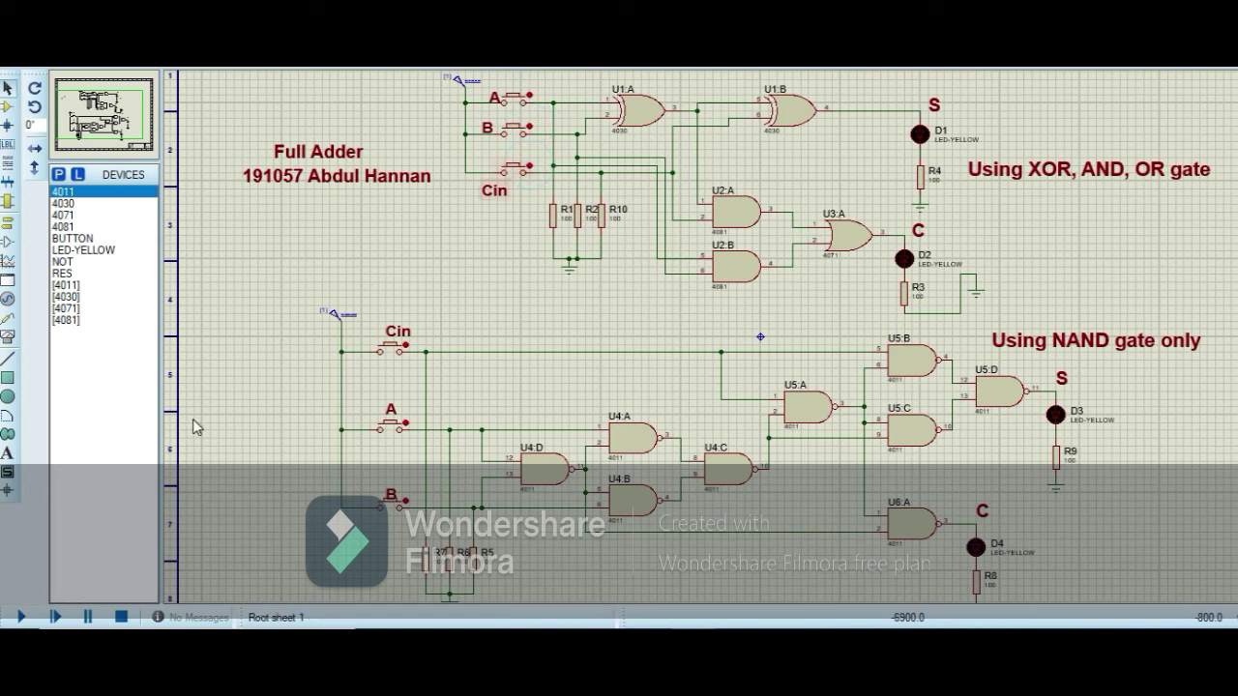
- Run the full adder simulation and test both circuits with A=1, B=0 and Cin=0
click(22, 616)
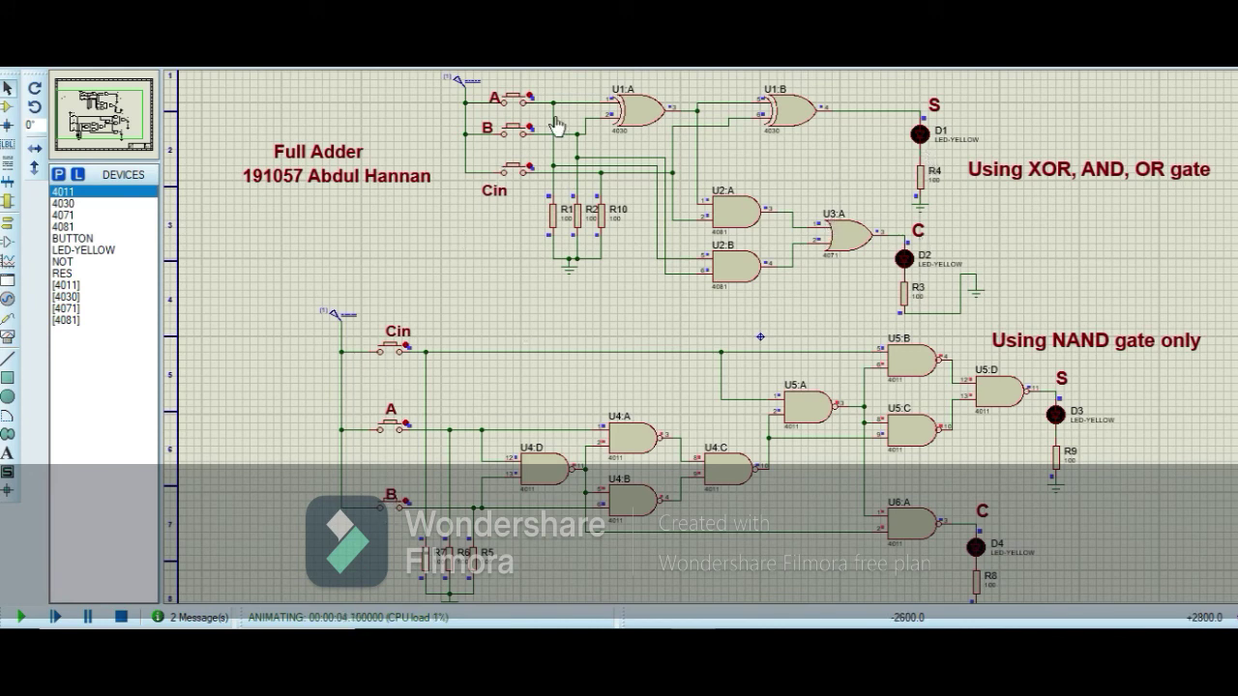
click(528, 96)
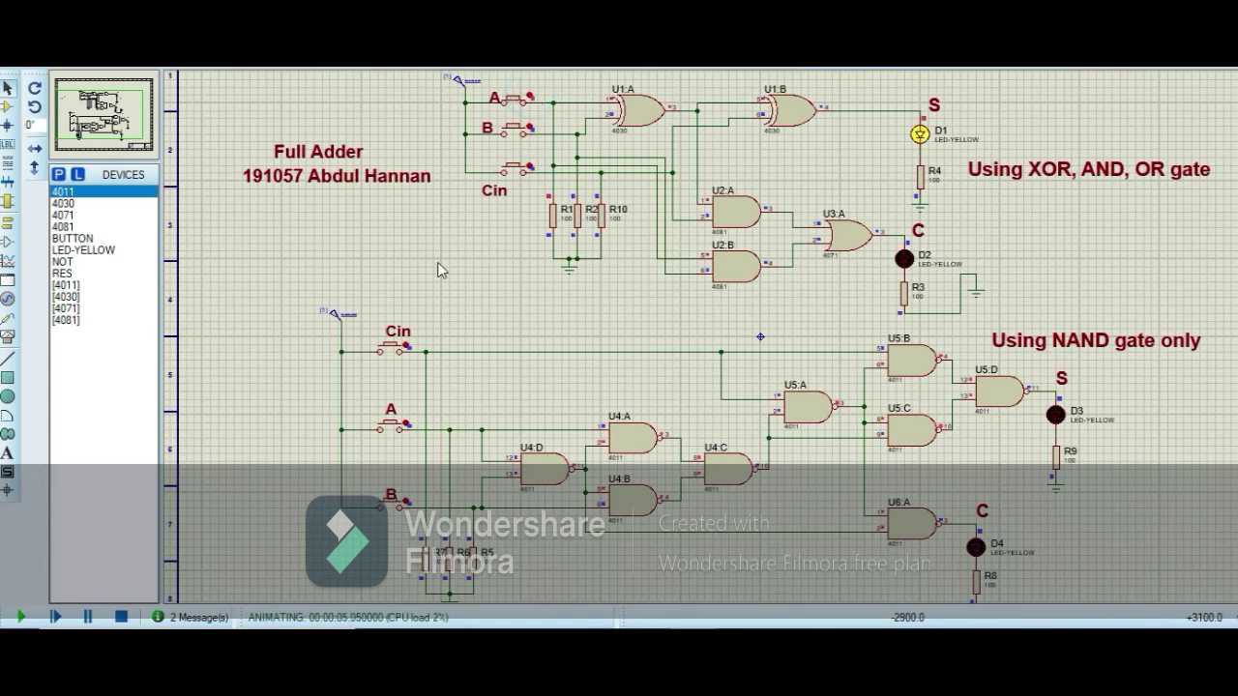
click(406, 425)
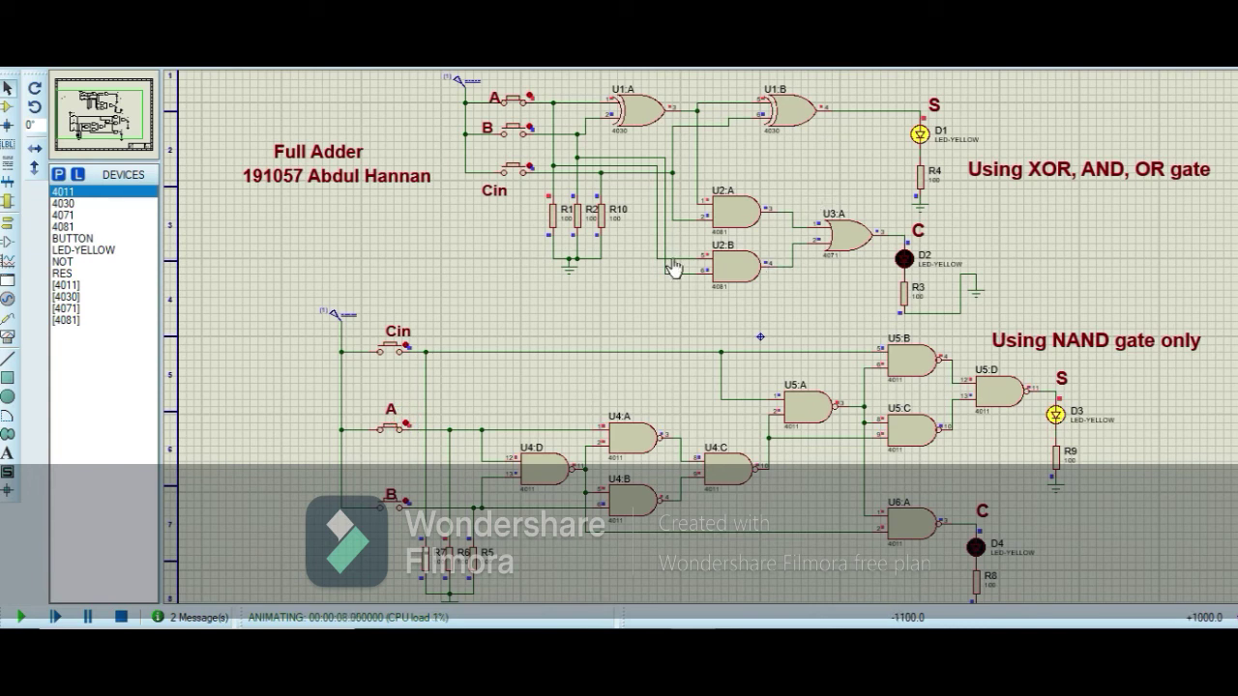
- Test both full adder circuits with A=1, B=1, Cin=0, followed by A=1, B=1, Cin=1
click(528, 127)
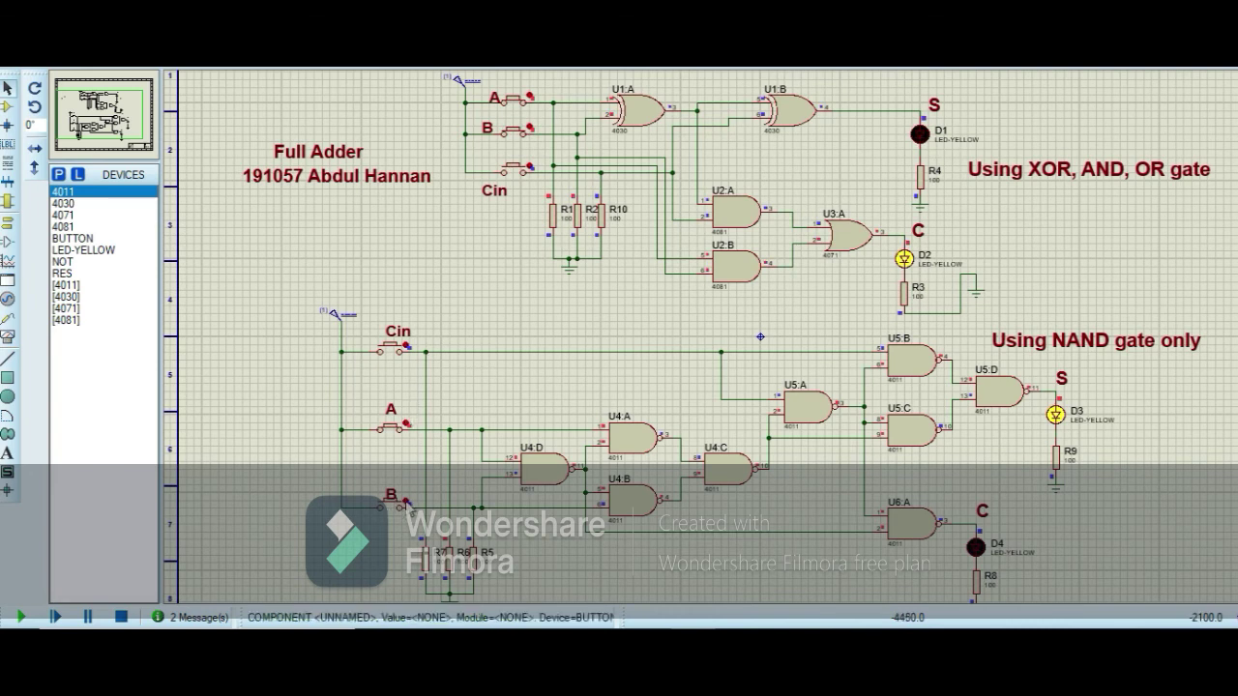
click(394, 503)
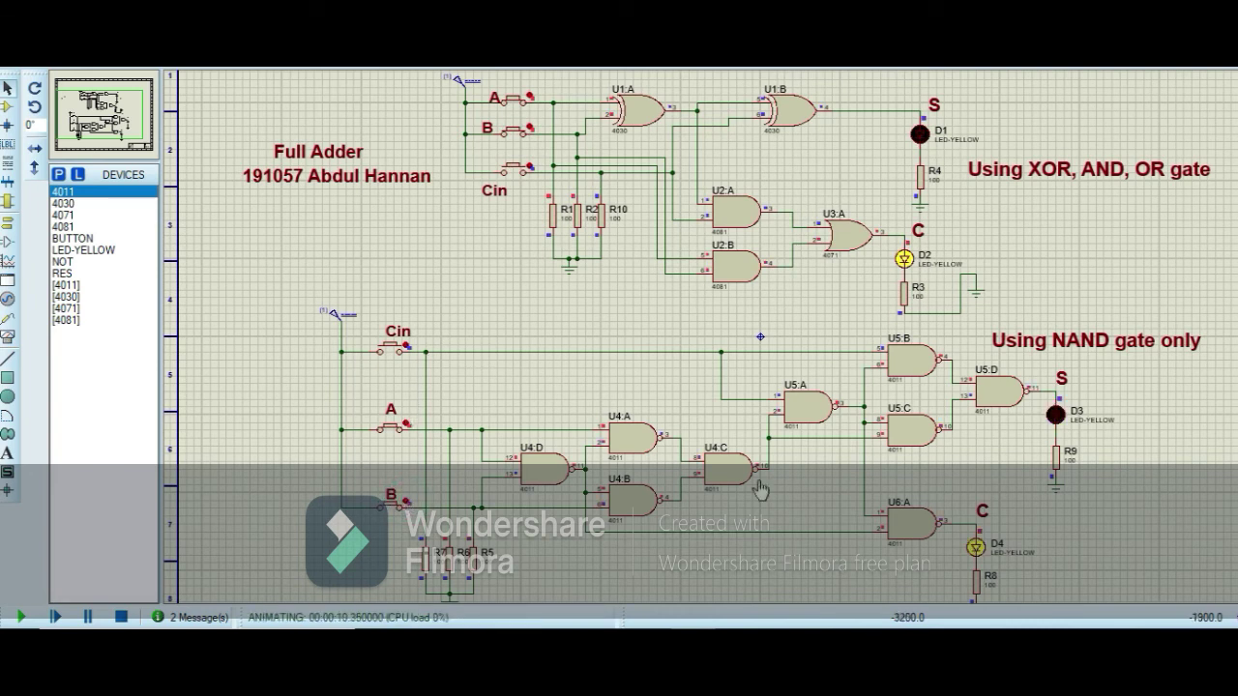
click(405, 348)
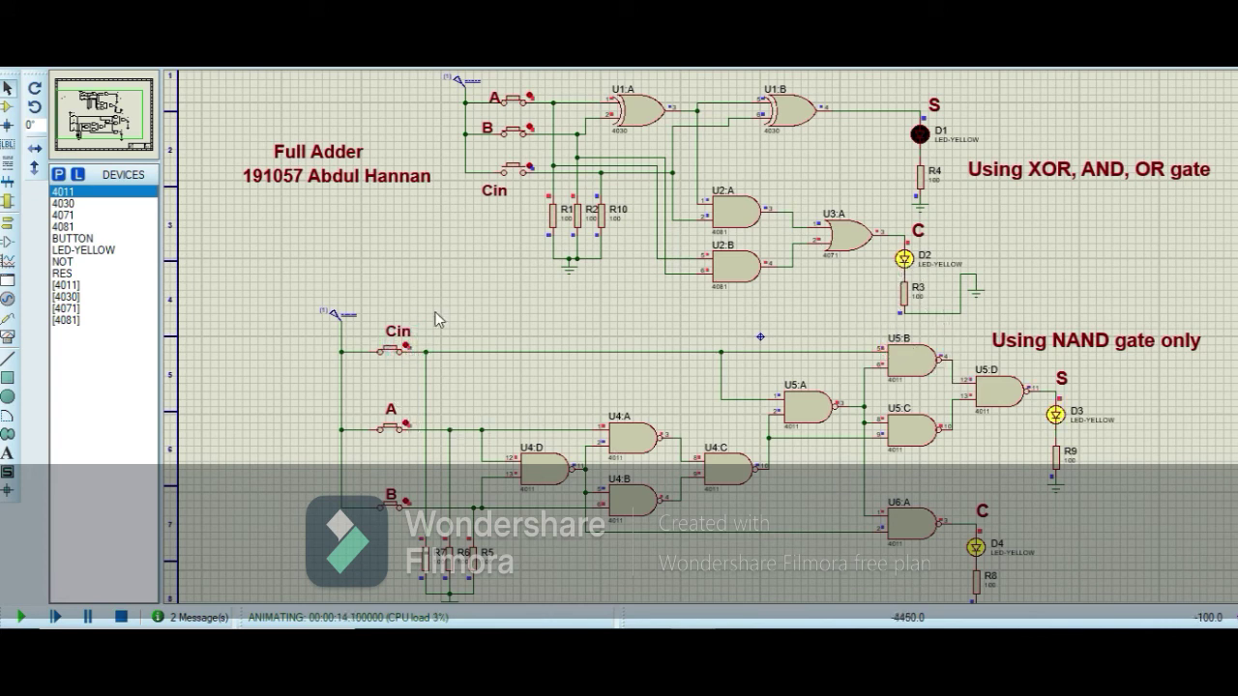
click(532, 170)
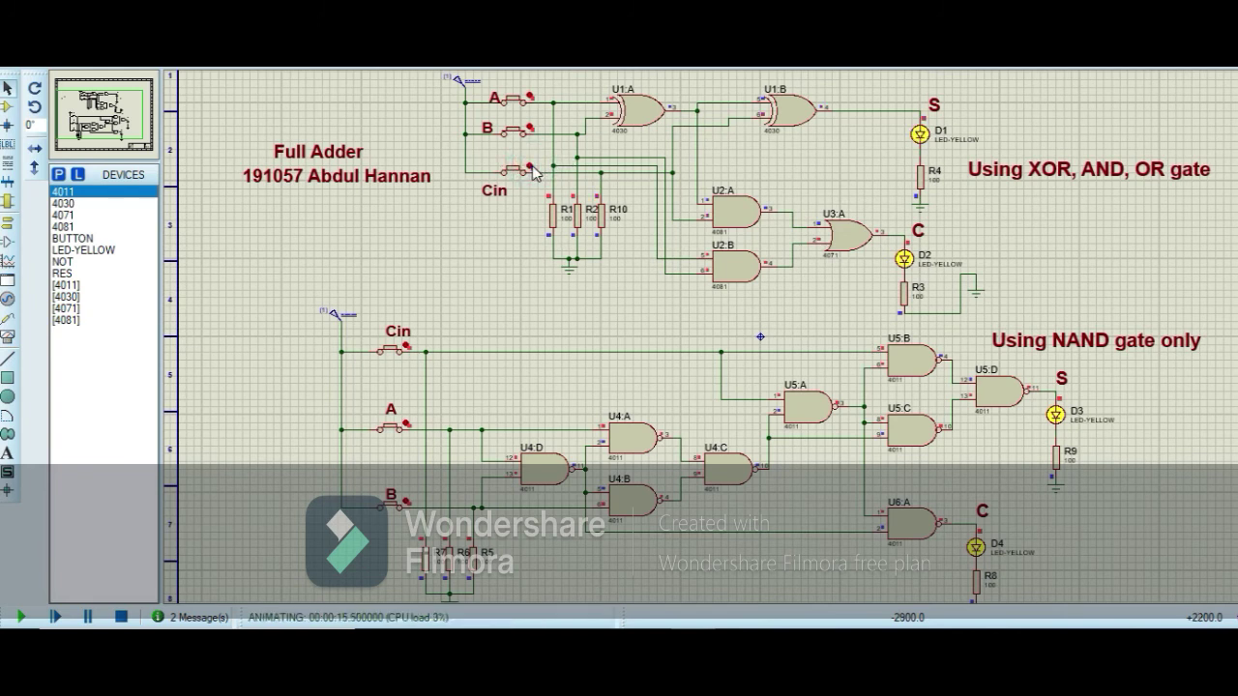
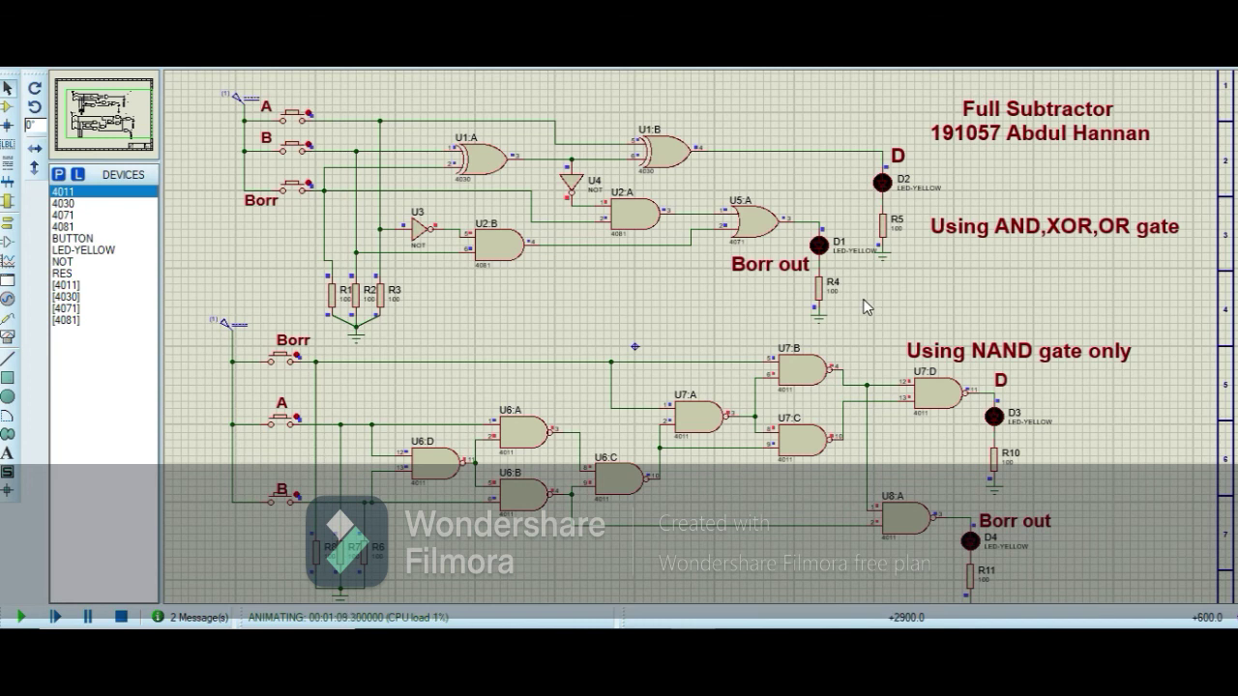
- Test both full subtractor circuits with only A=1, then reset A to 0 and test them with only B=1
click(317, 118)
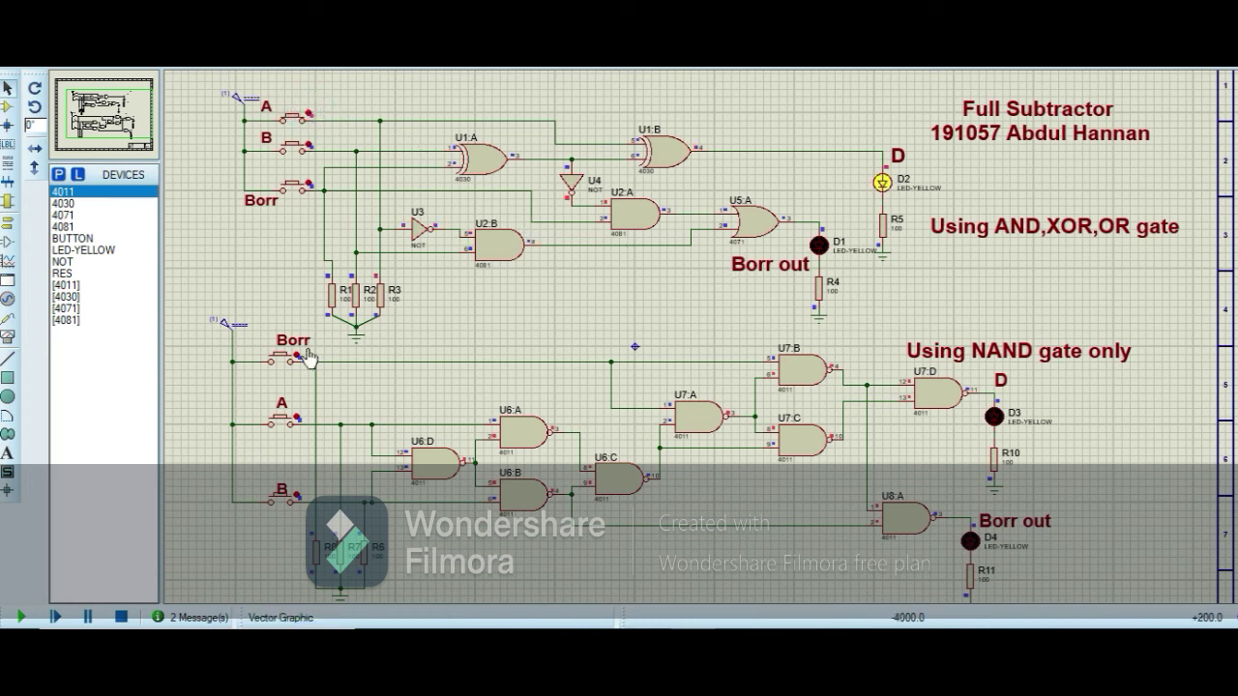
click(298, 422)
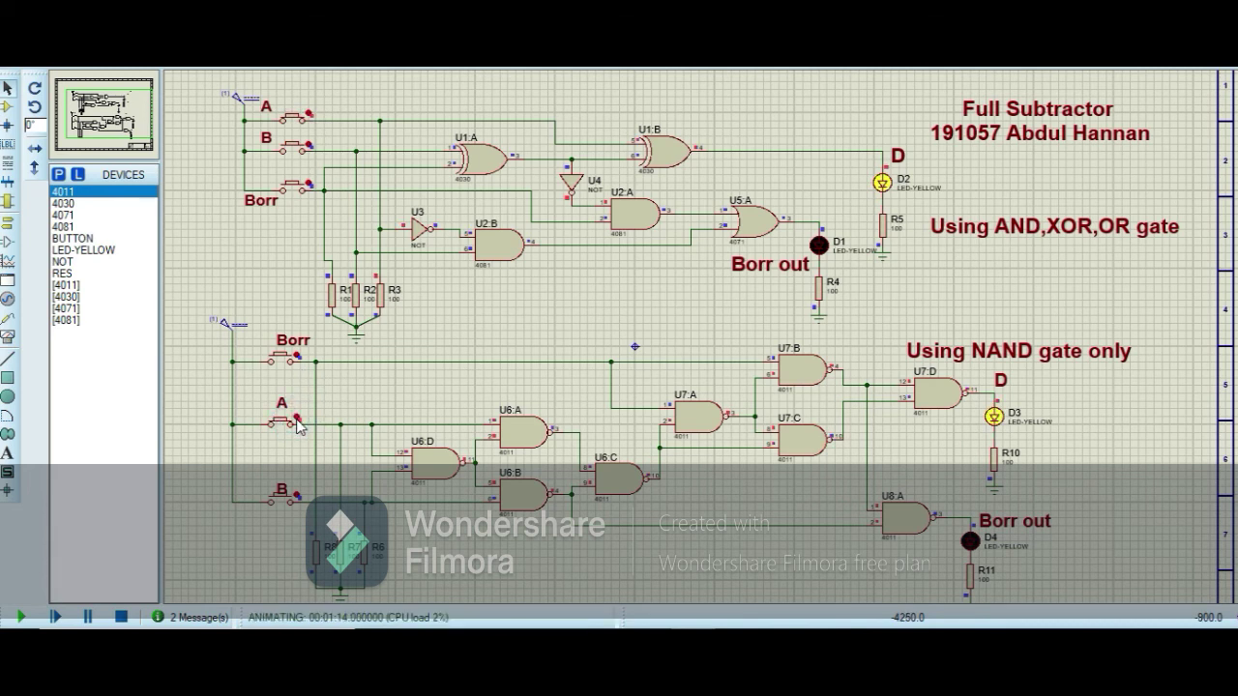
click(298, 424)
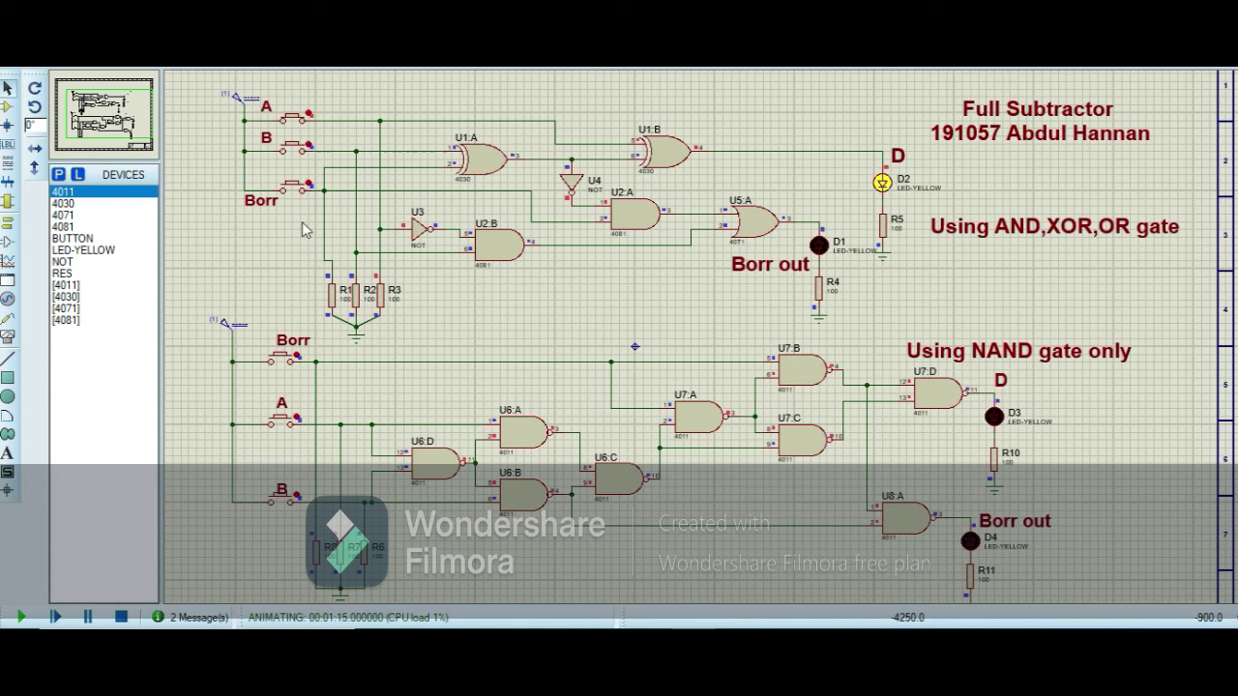
click(312, 118)
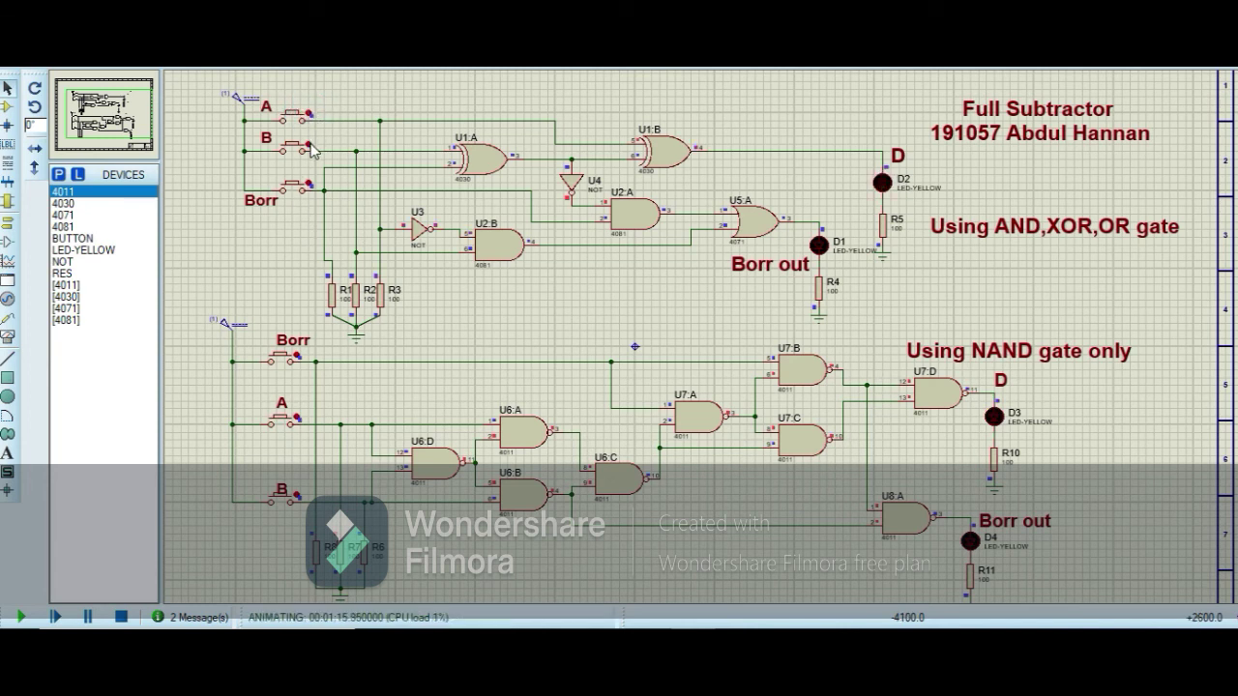
click(310, 145)
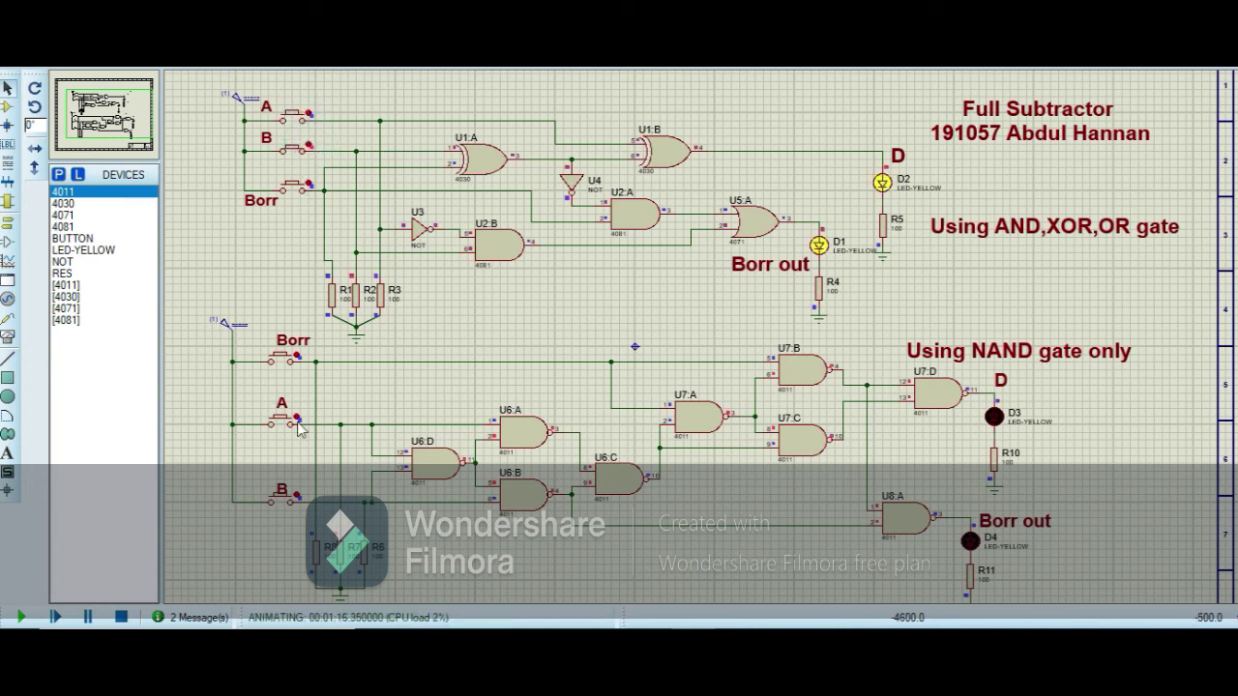
click(297, 497)
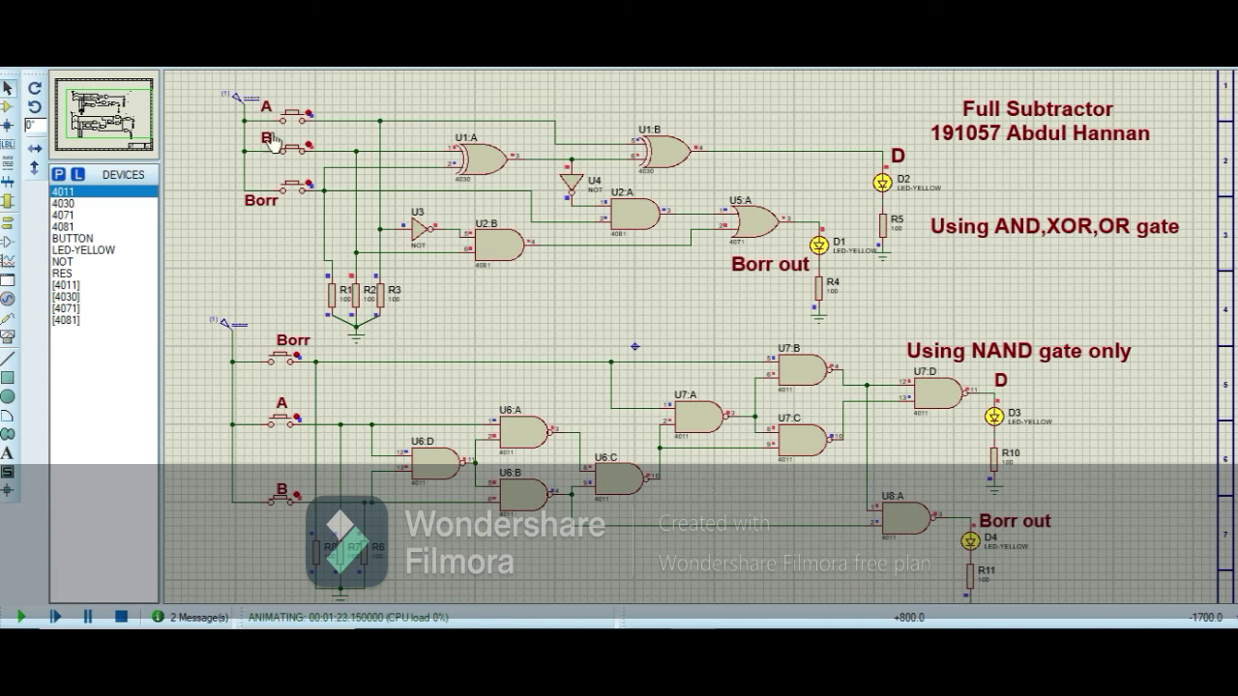
- Test both full subtractor circuits with A=1, B=1 and Borr=1, followed by A=1, B=1 and Borr=0
click(314, 183)
click(310, 116)
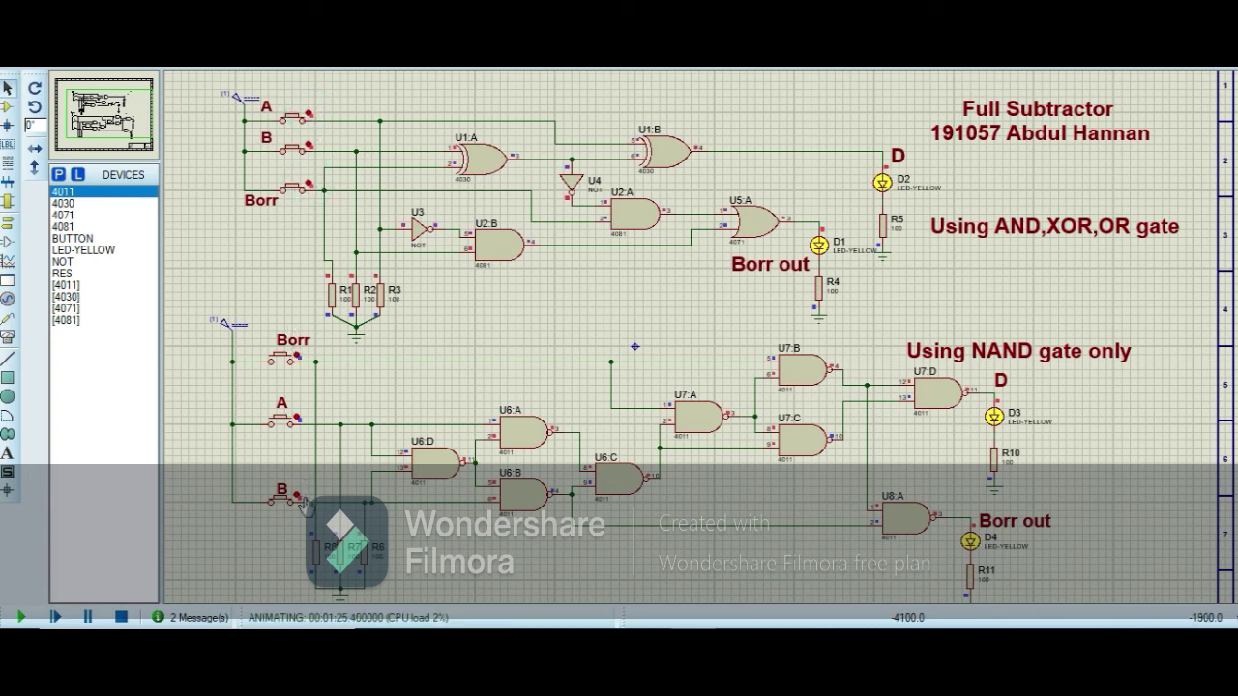
click(296, 413)
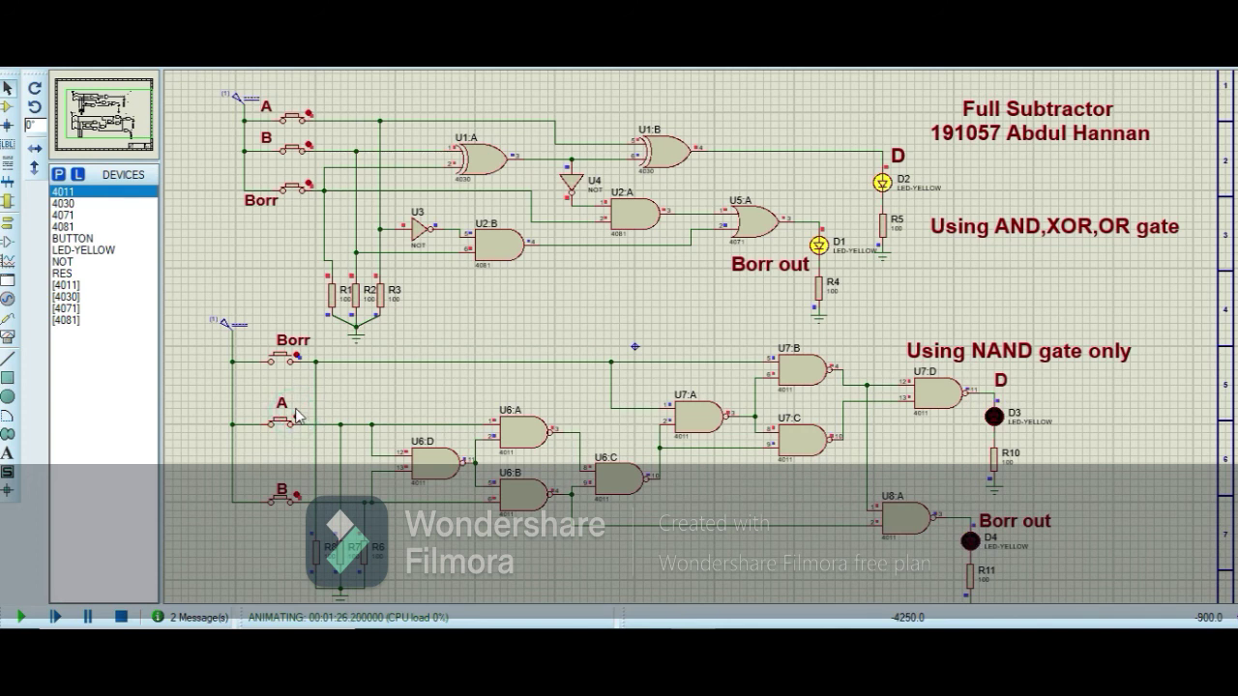
click(298, 359)
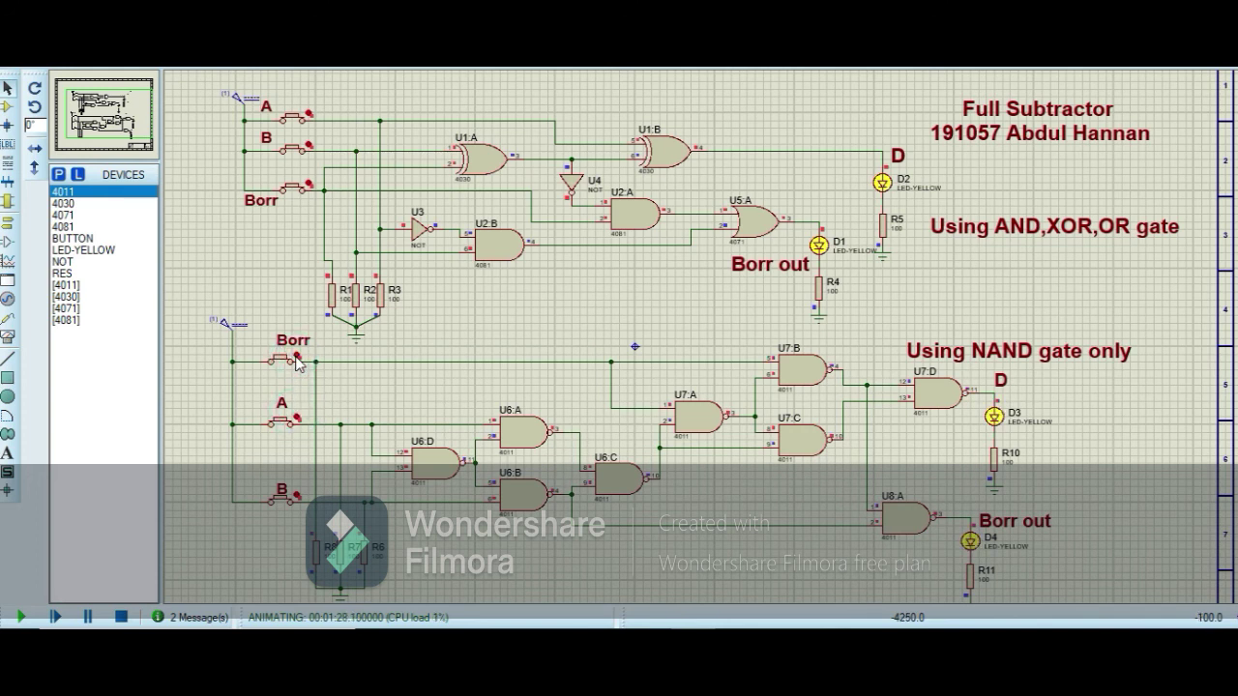
click(298, 362)
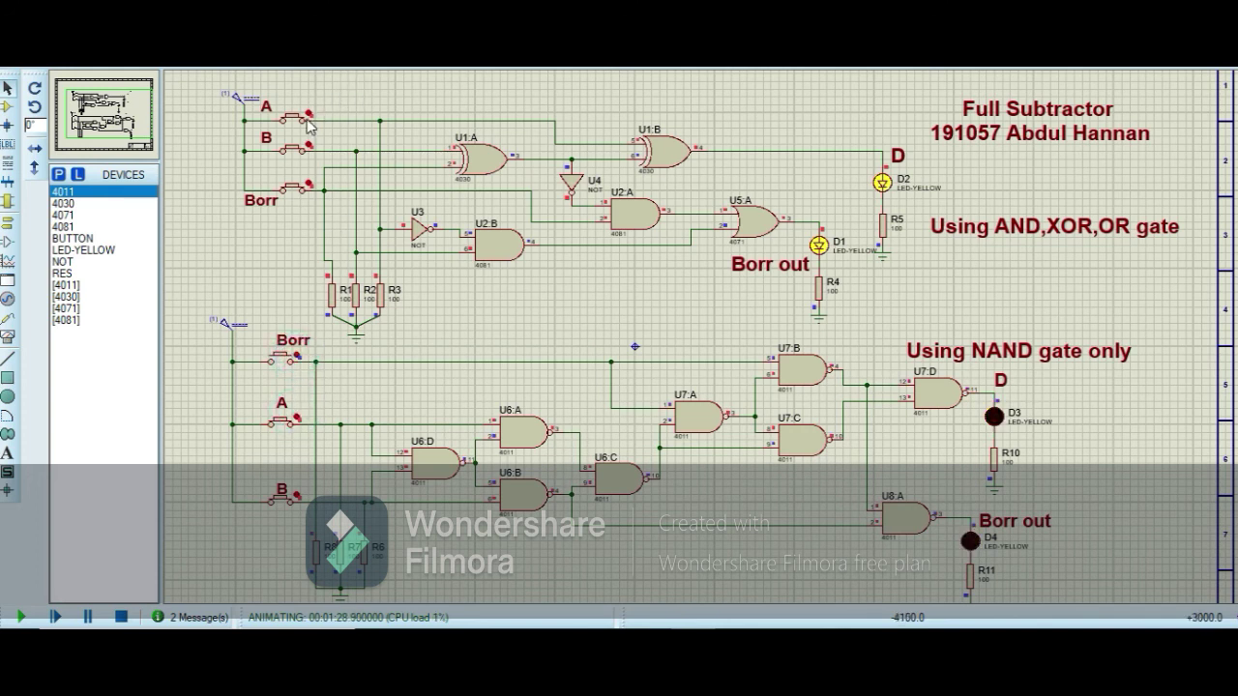
click(310, 187)
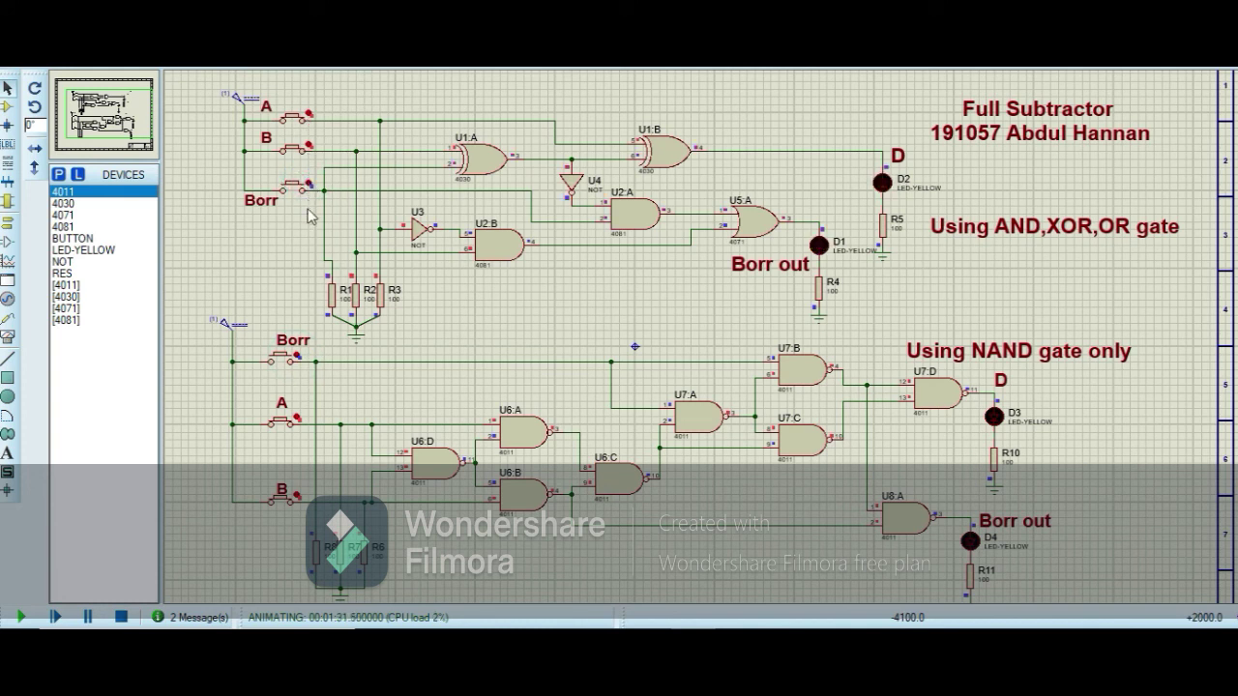